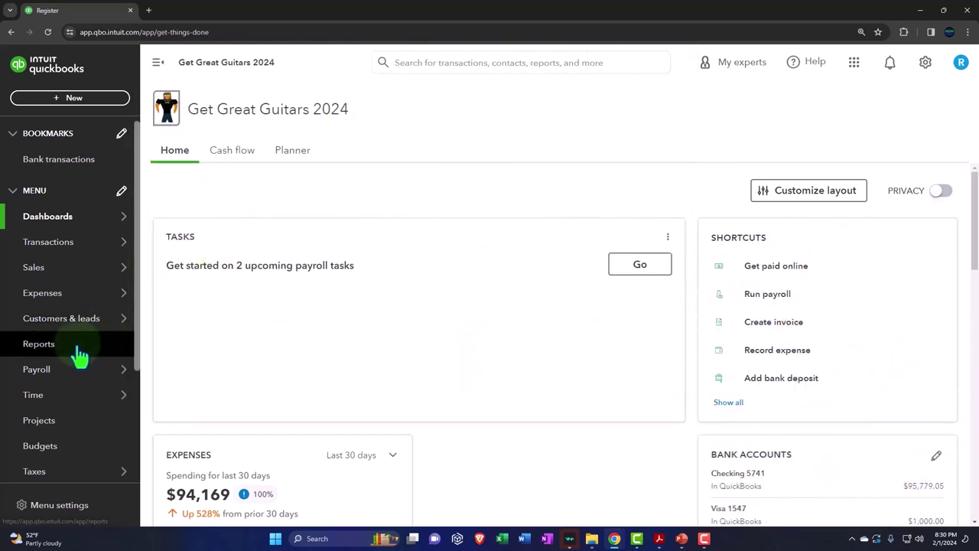
Open the favorite Balance Sheet, Profit and Loss and Trial Balance reports, each in its own new browser tab.
{"action": "left_click", "coordinate": [80, 354]}
{"action": "mouse_move", "coordinate": [121, 321]}
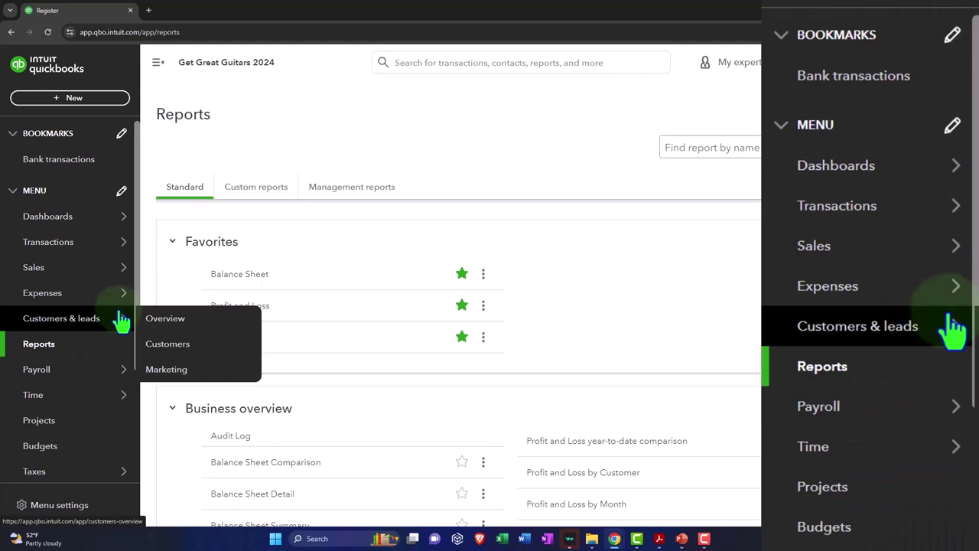
{"action": "right_click", "coordinate": [247, 281]}
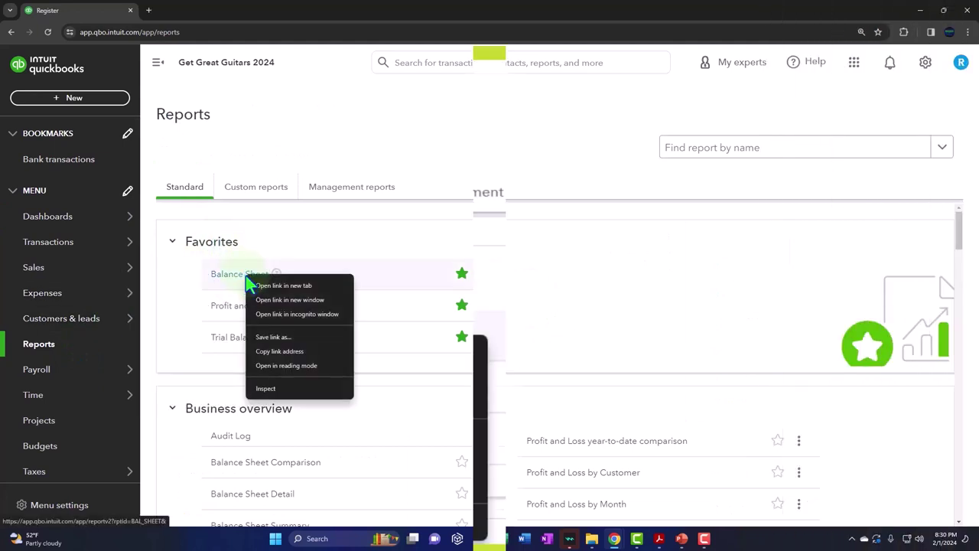
{"action": "left_click", "coordinate": [314, 286]}
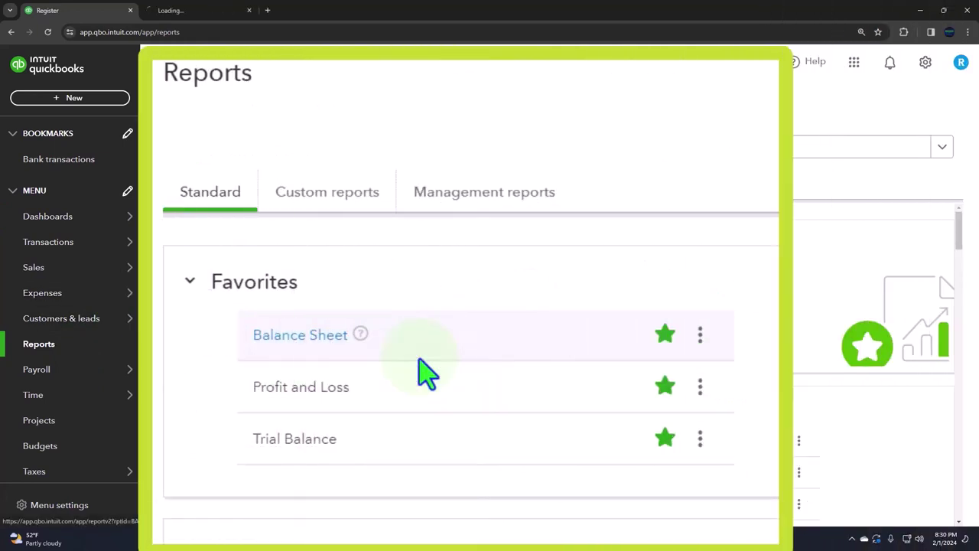
{"action": "right_click", "coordinate": [330, 396]}
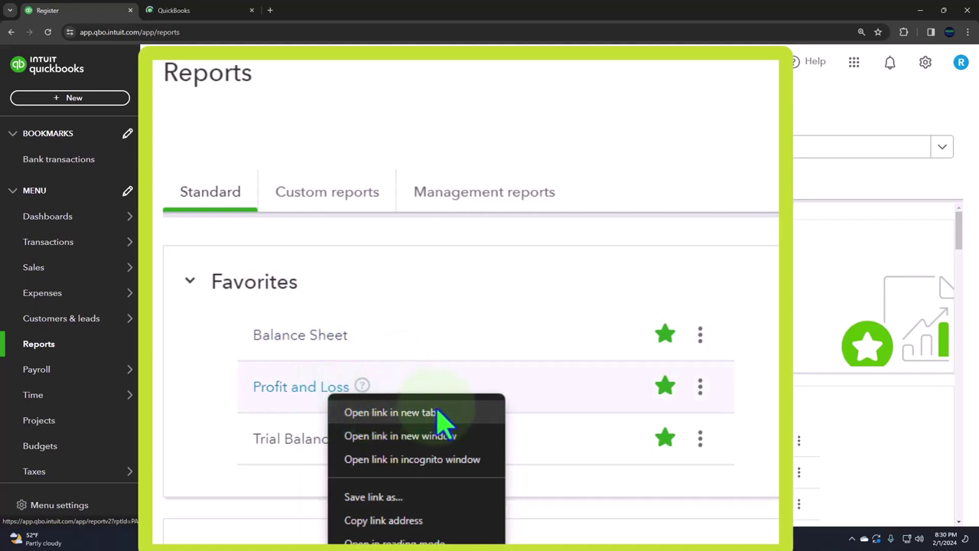
{"action": "left_click", "coordinate": [438, 412]}
{"action": "right_click", "coordinate": [322, 439]}
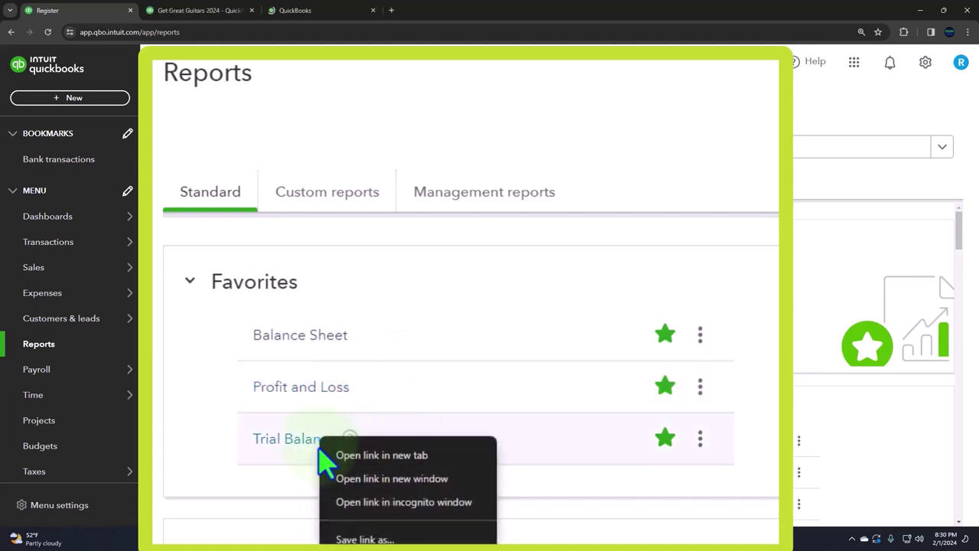
{"action": "left_click", "coordinate": [449, 457]}
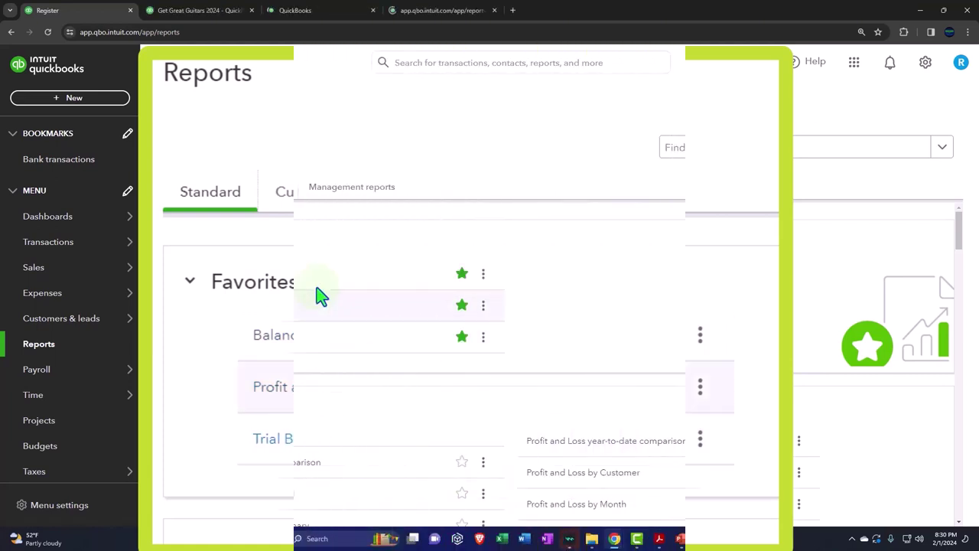
Run the Balance Sheet report for 01/01/2024 to 02/29/2024 with columns displayed by months, collapsing the navigation sidebar.
{"action": "left_click", "coordinate": [214, 14]}
{"action": "left_click", "coordinate": [158, 63]}
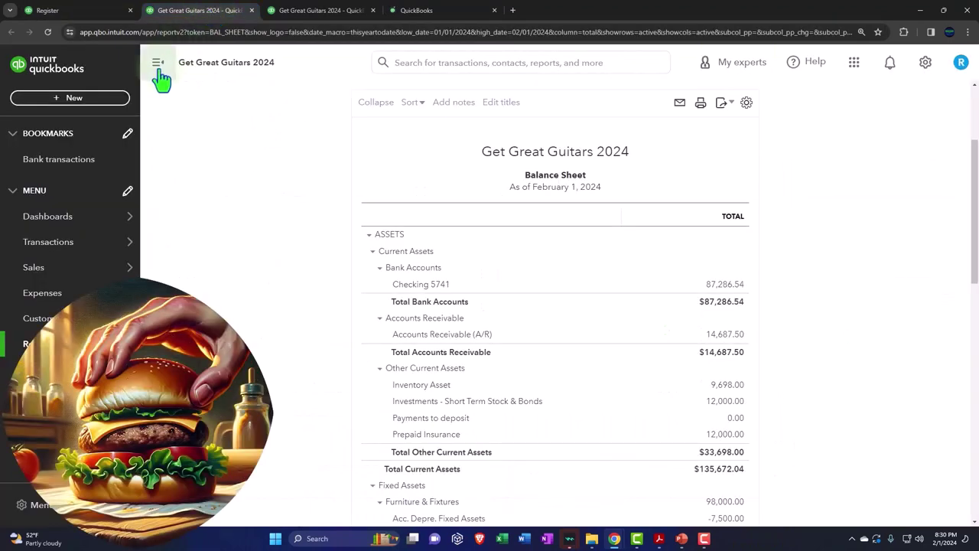
{"action": "left_click", "coordinate": [160, 162]}
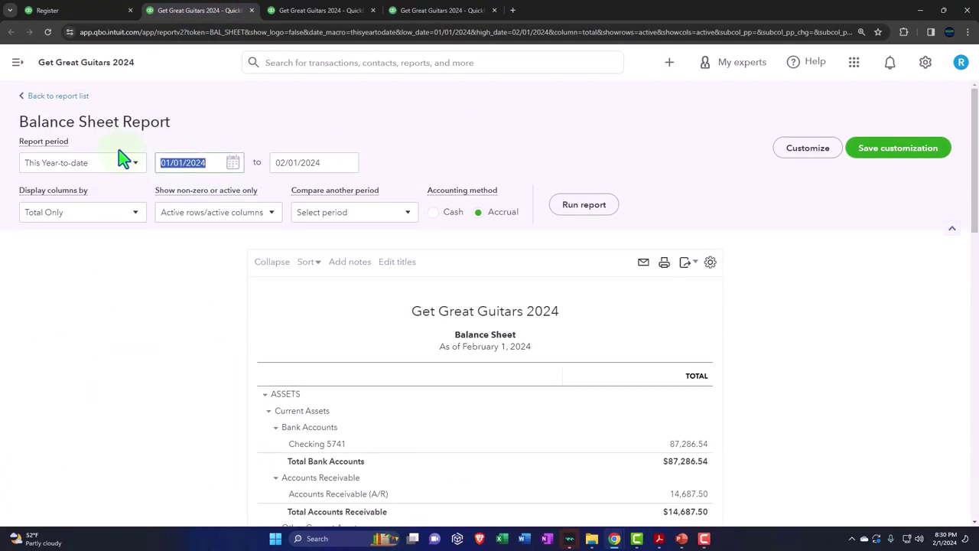
{"action": "type", "text": "0101"}
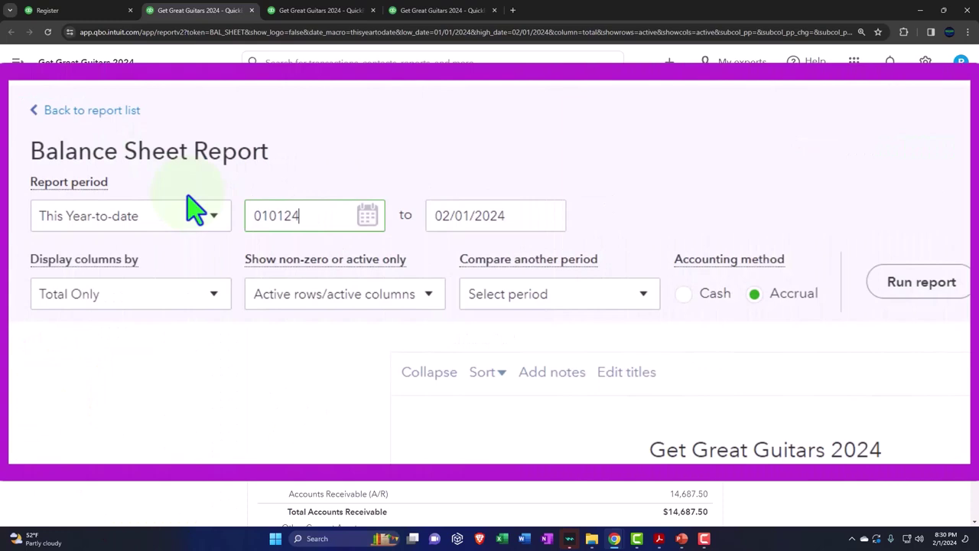
{"action": "key", "text": "Tab"}
{"action": "type", "text": "02/29/2024"}
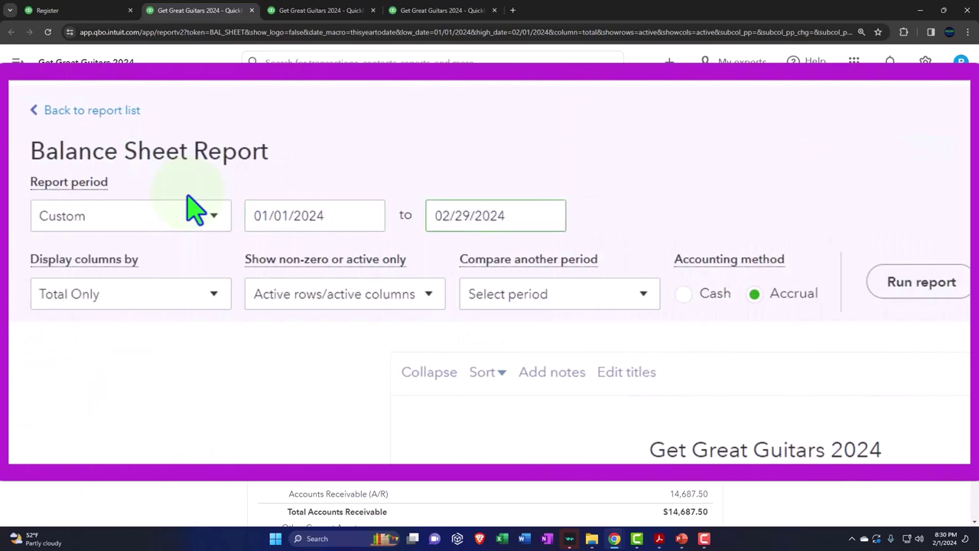
{"action": "left_click", "coordinate": [172, 295]}
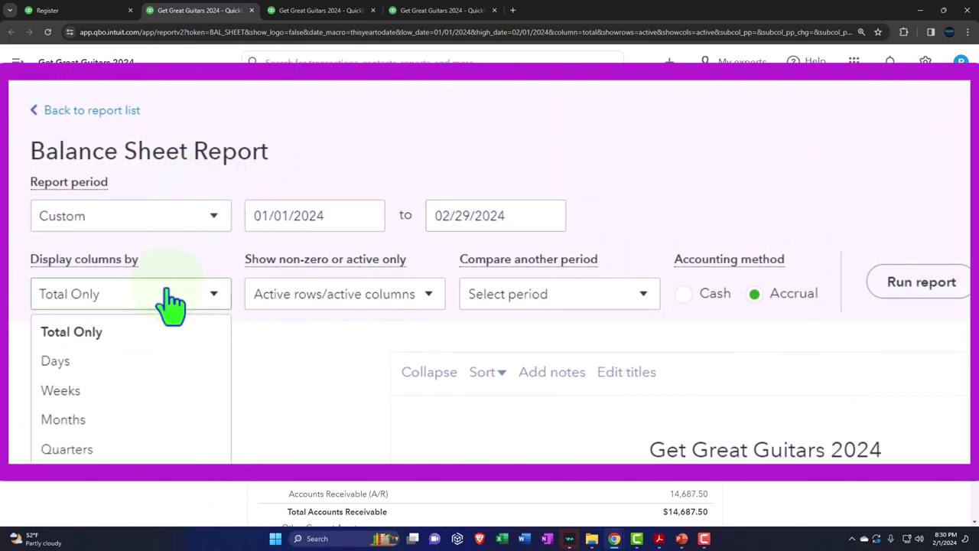
{"action": "left_click", "coordinate": [137, 419]}
{"action": "left_click", "coordinate": [582, 212]}
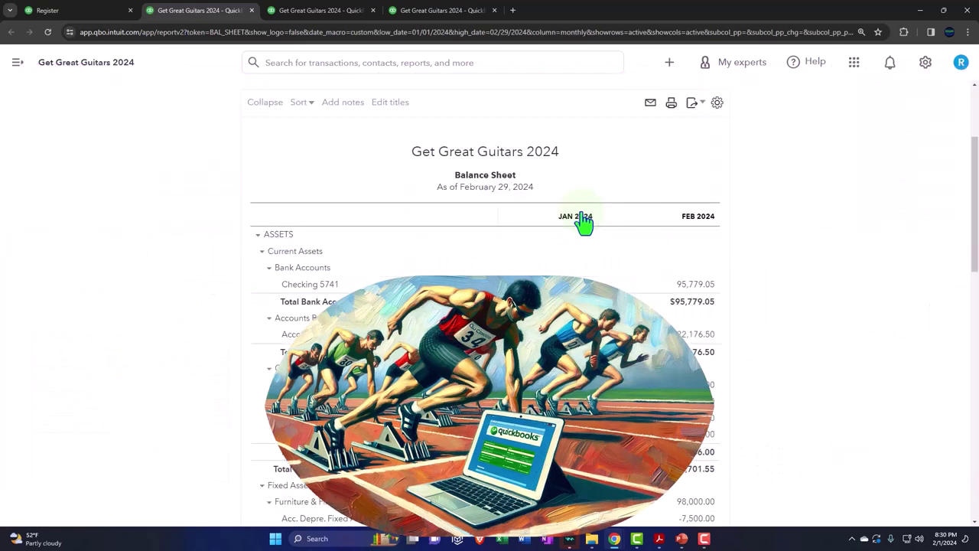
Run the Profit and Loss report for 01/01/2024 to 02/29/2024 with columns displayed by months, collapsing the navigation sidebar.
{"action": "left_click", "coordinate": [337, 14]}
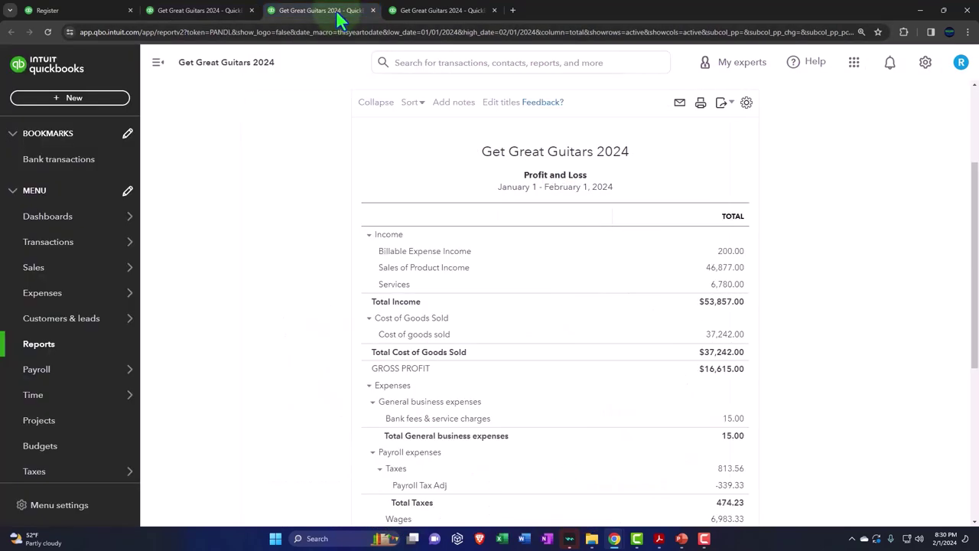
{"action": "left_click", "coordinate": [157, 64]}
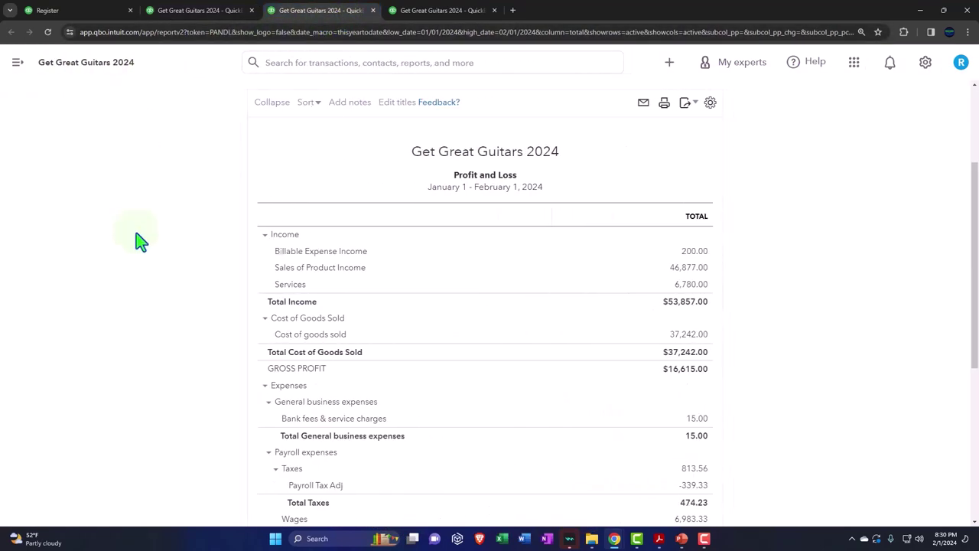
{"action": "scroll", "coordinate": [153, 233], "scroll_direction": "up", "scroll_amount": 3}
{"action": "left_click", "coordinate": [204, 163]}
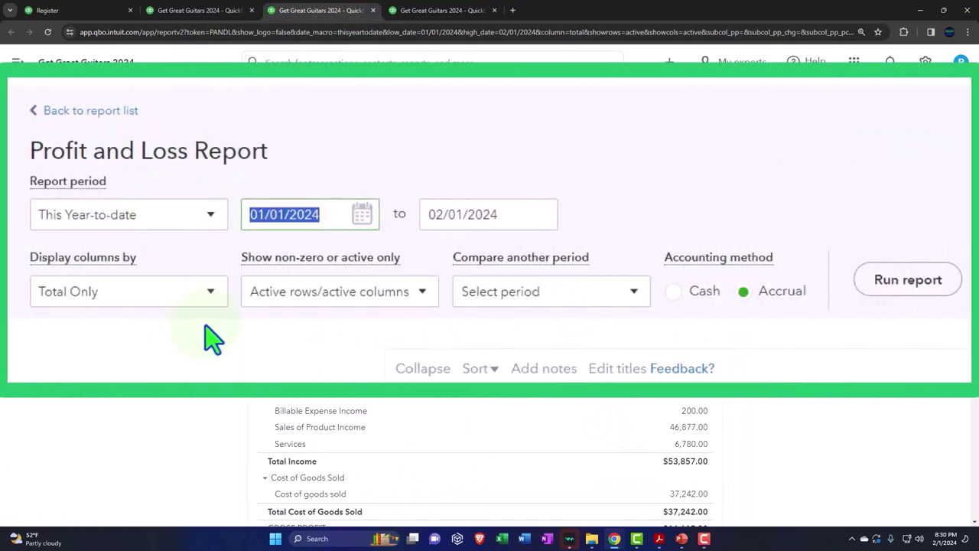
{"action": "type", "text": "01"}
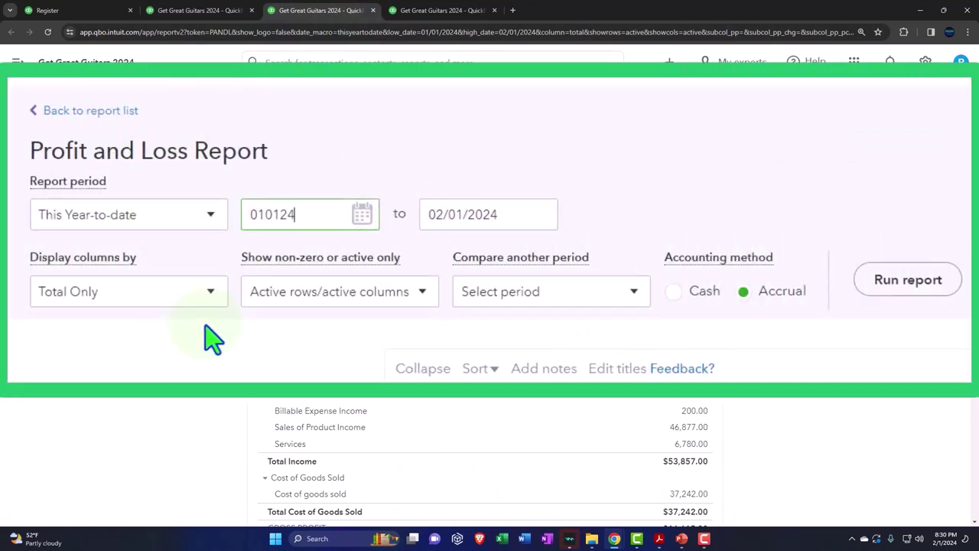
{"action": "key", "text": "Tab"}
{"action": "type", "text": "02/29/2024"}
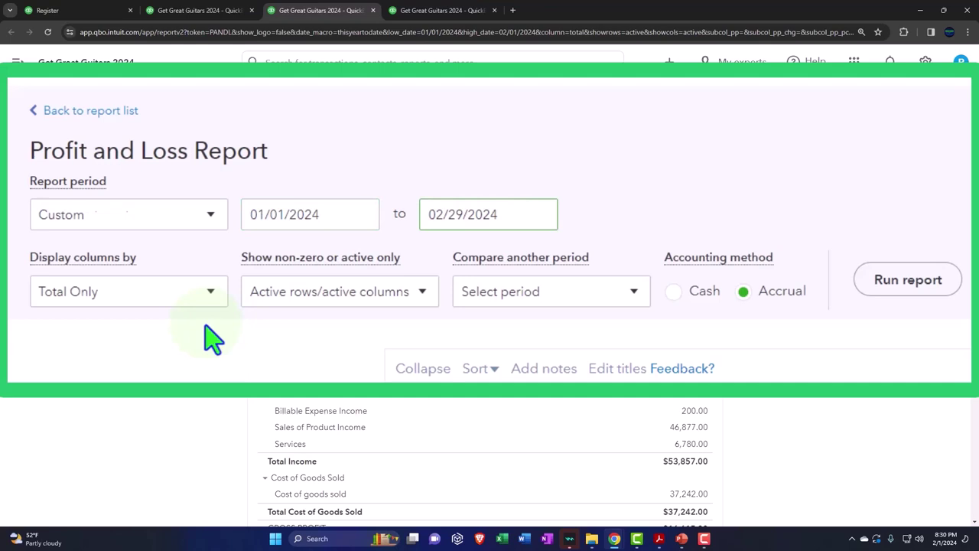
{"action": "left_click", "coordinate": [217, 305]}
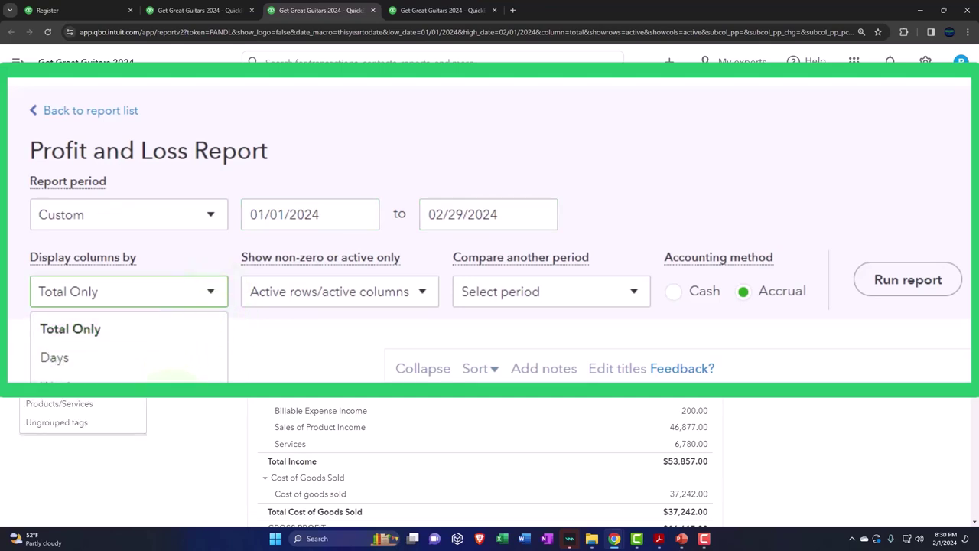
{"action": "left_click", "coordinate": [176, 386]}
{"action": "left_click", "coordinate": [907, 284]}
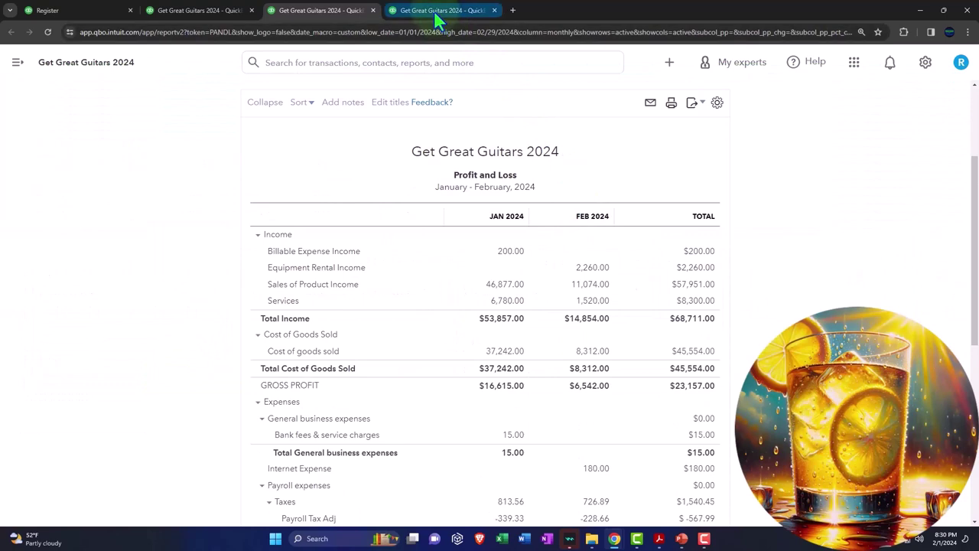
Run the Trial Balance report for 01/01/2024 to 02/29/2024 with columns displayed by months, collapsing the navigation sidebar.
{"action": "left_click", "coordinate": [435, 12]}
{"action": "left_click", "coordinate": [158, 62]}
{"action": "scroll", "coordinate": [168, 121], "scroll_direction": "up", "scroll_amount": 2}
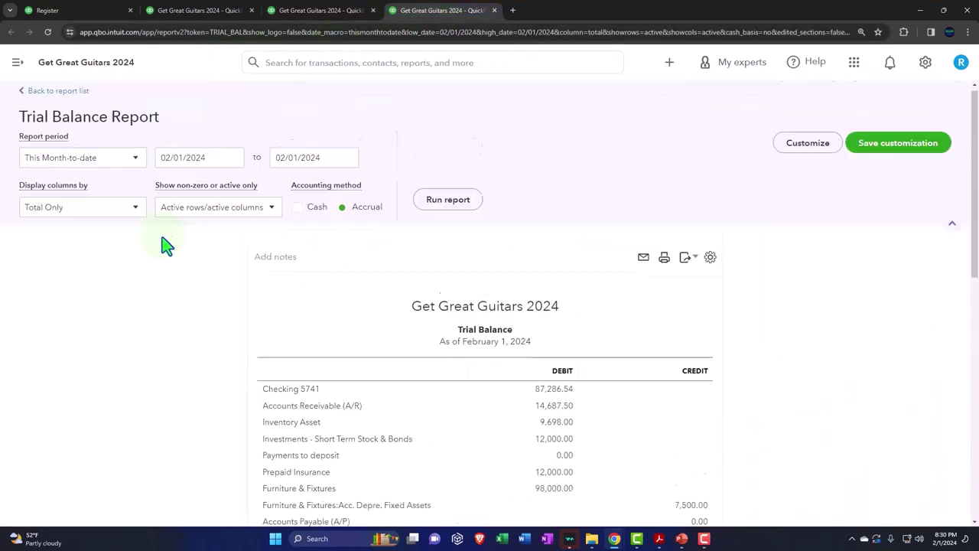
{"action": "left_click", "coordinate": [195, 159]}
{"action": "type", "text": "0"}
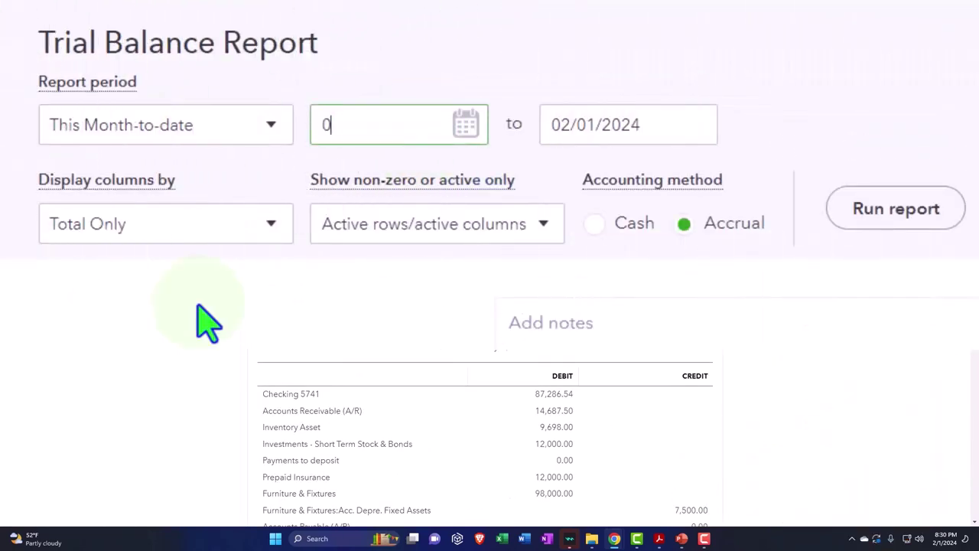
{"action": "key", "text": "Tab"}
{"action": "type", "text": "0"}
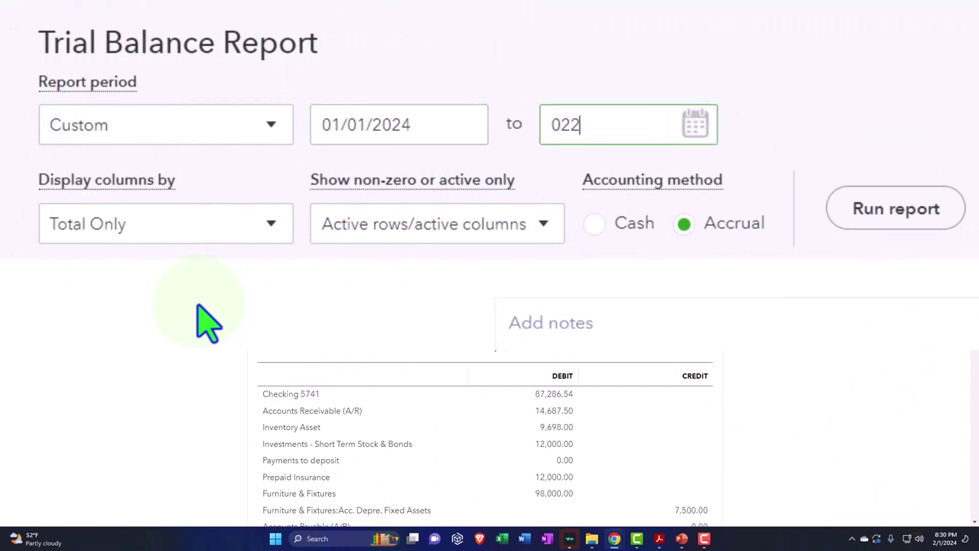
{"action": "type", "text": "2/29/2024"}
{"action": "left_click", "coordinate": [207, 322]}
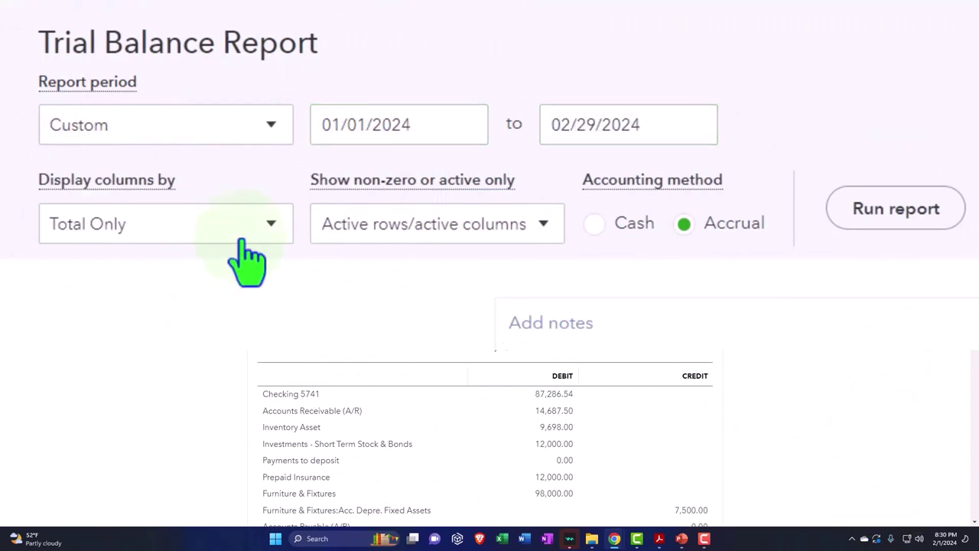
{"action": "left_click", "coordinate": [238, 234]}
{"action": "left_click", "coordinate": [219, 314]}
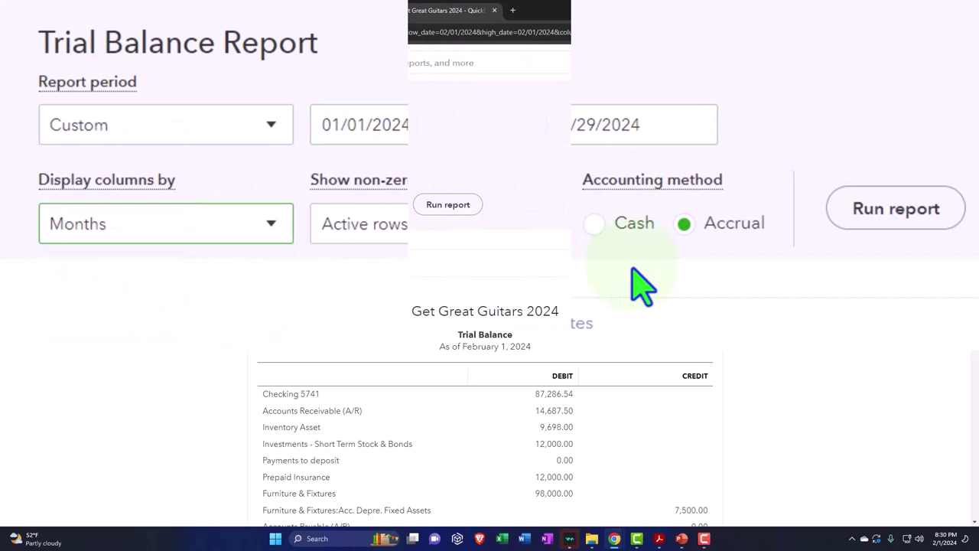
{"action": "left_click", "coordinate": [906, 220]}
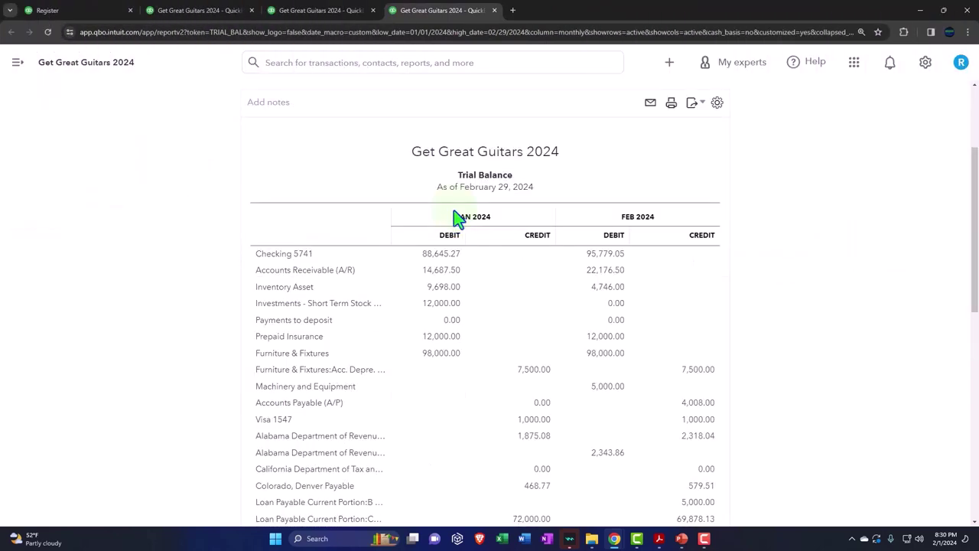
Return to the Balance Sheet report and examine the January and February asset balances at a larger page size.
{"action": "left_click", "coordinate": [212, 12]}
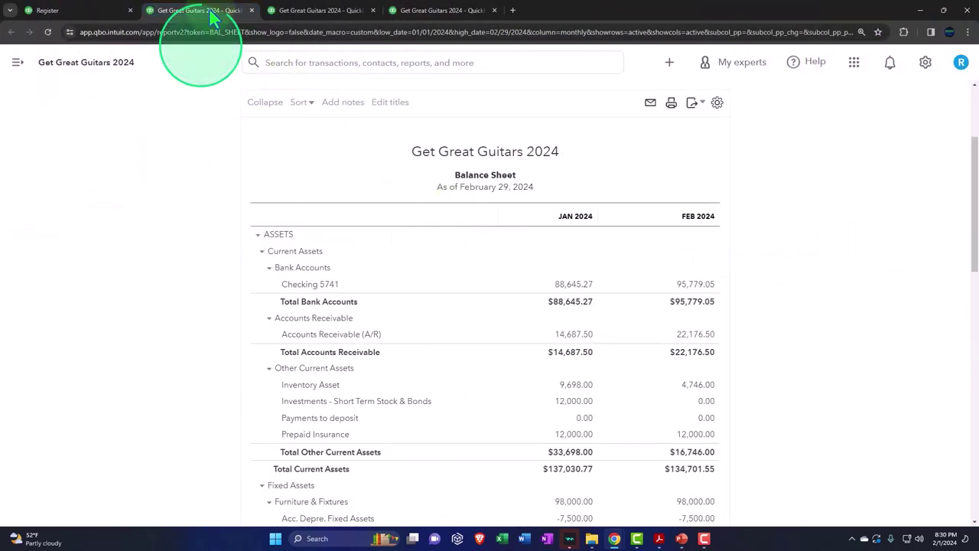
{"action": "key", "text": "ctrl+plus"}
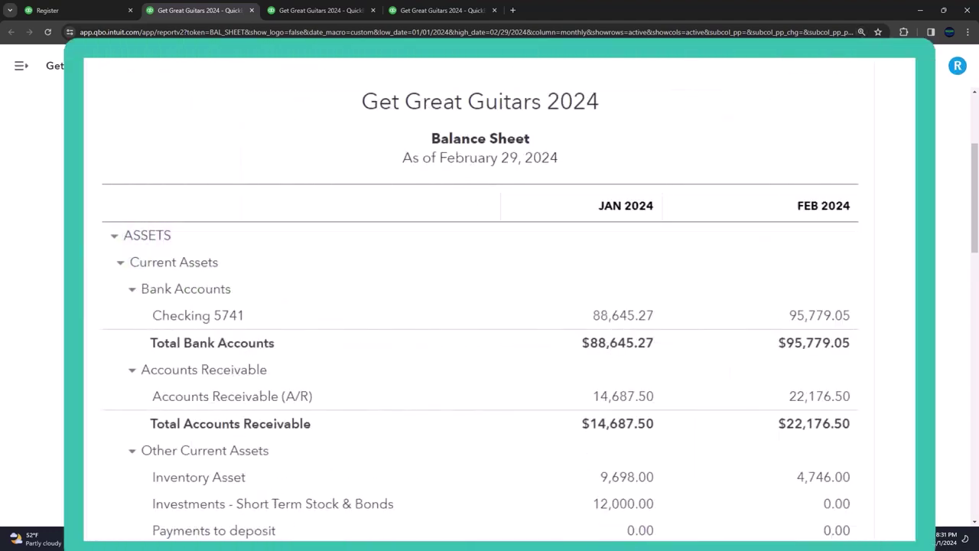
{"action": "scroll", "coordinate": [481, 306], "scroll_direction": "down", "scroll_amount": 2}
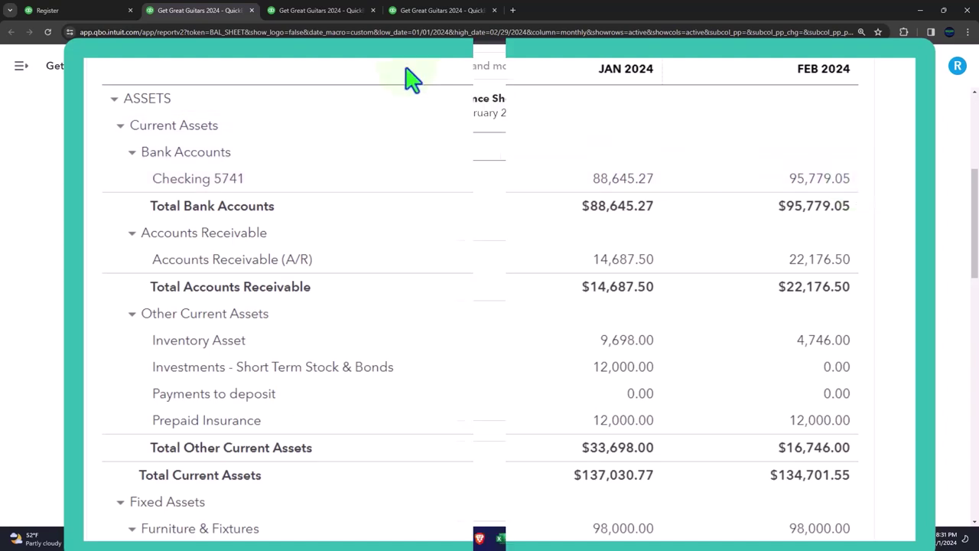
Go to the Reconcile page in the original browser tab and open the checking account's reconciliation history by account.
{"action": "left_click", "coordinate": [88, 14]}
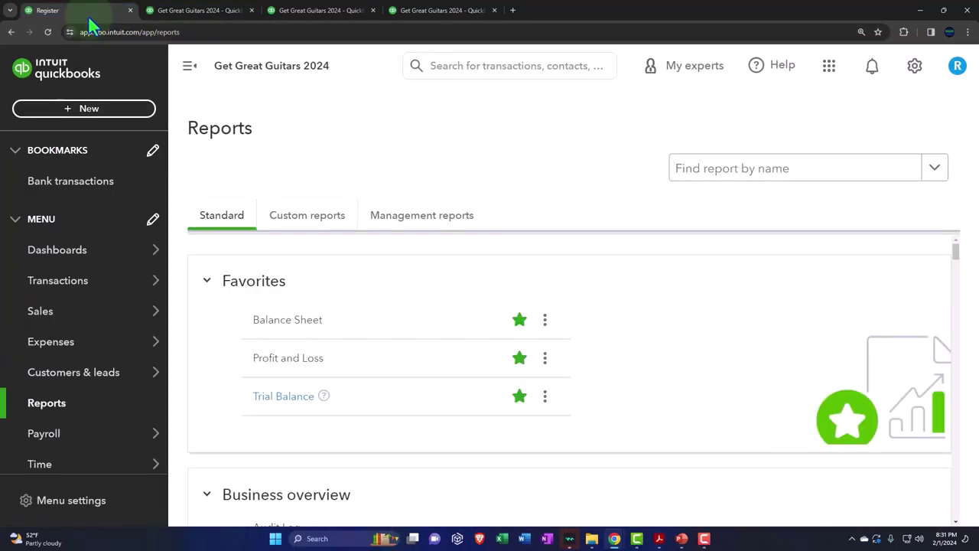
{"action": "left_click", "coordinate": [61, 280]}
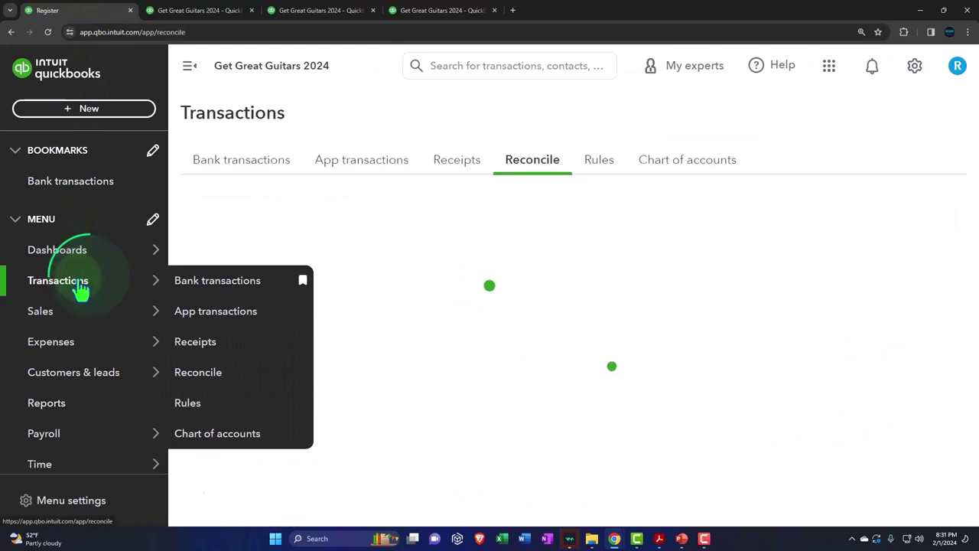
{"action": "left_click", "coordinate": [190, 66]}
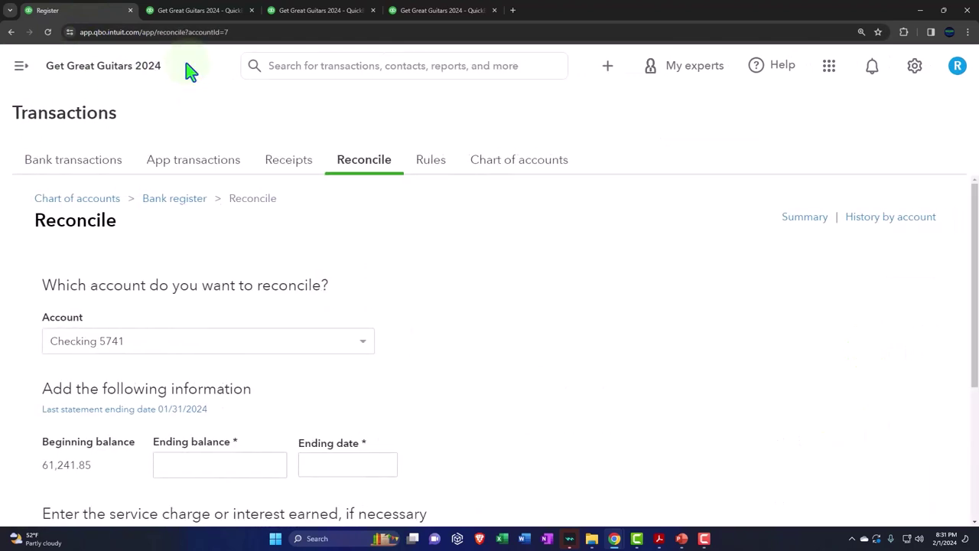
{"action": "left_click", "coordinate": [348, 169]}
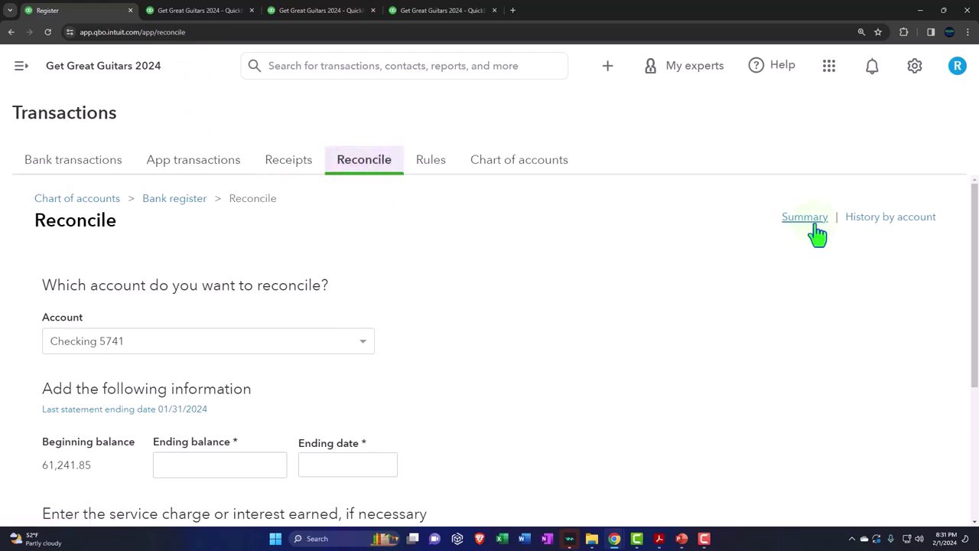
{"action": "left_click", "coordinate": [865, 230]}
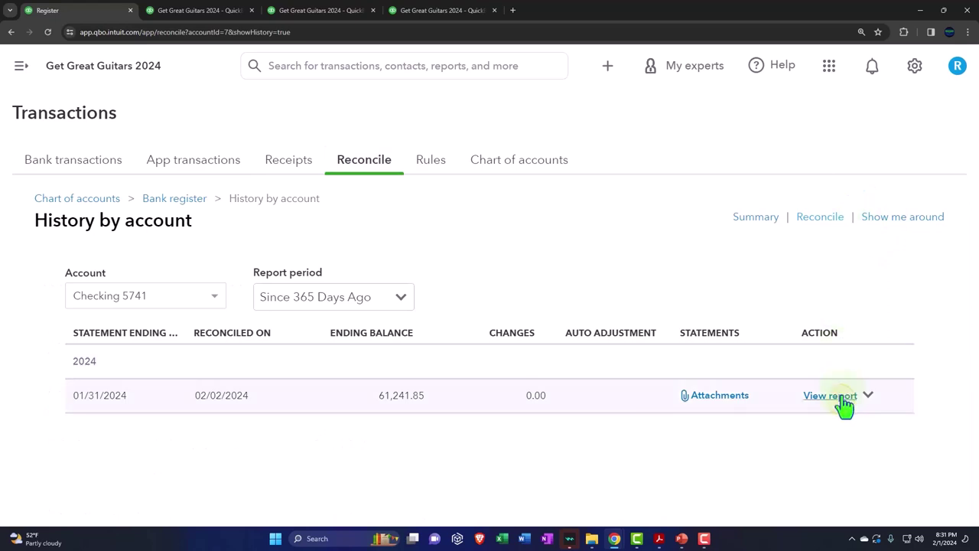
Open the Statement Bank rec Jan.pdf attachment of the checking account's 01/31/2024 reconciliation.
{"action": "left_click", "coordinate": [719, 398]}
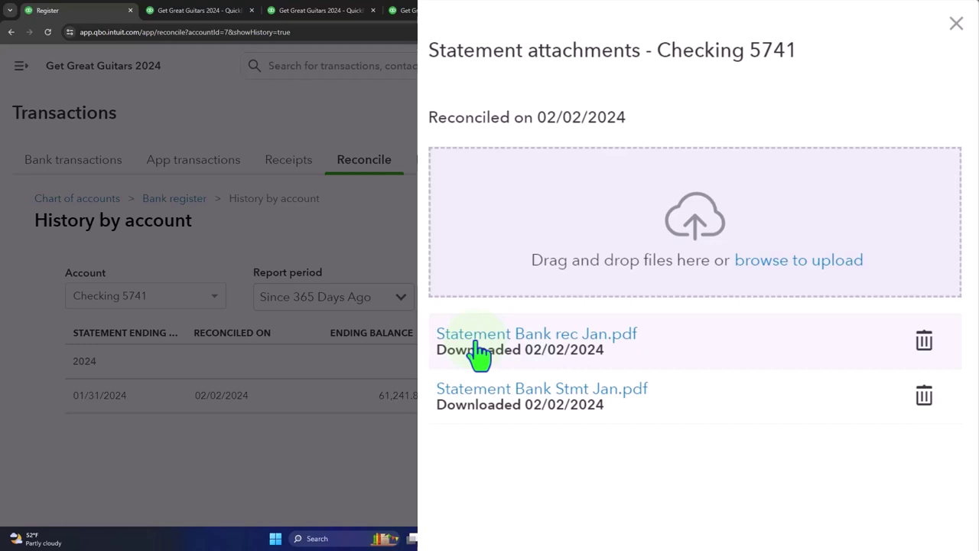
{"action": "left_click", "coordinate": [476, 340]}
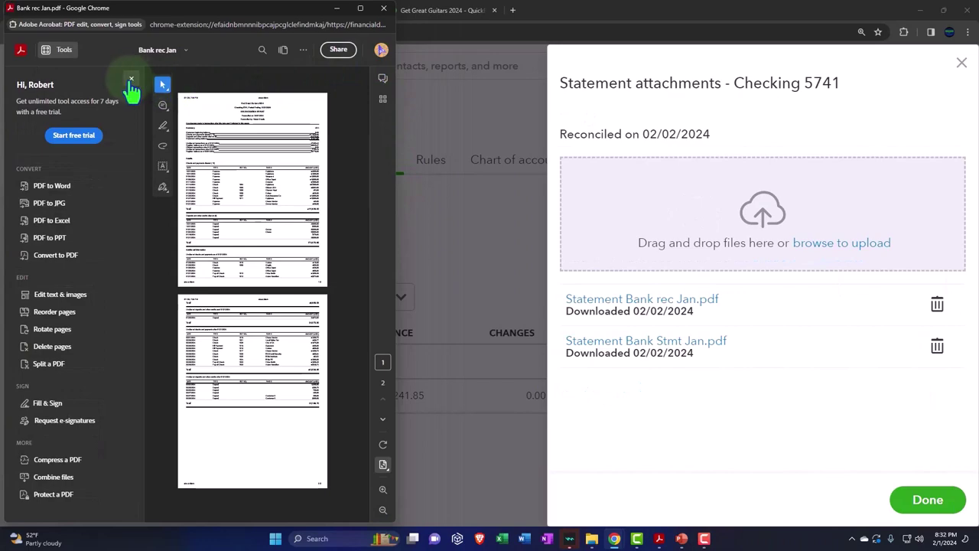
Enlarge the January reconciliation report and examine its summary, cleared transactions, and uncleared checks and deposits as of 01/31/2024.
{"action": "left_click", "coordinate": [130, 79]}
{"action": "left_click", "coordinate": [360, 7]}
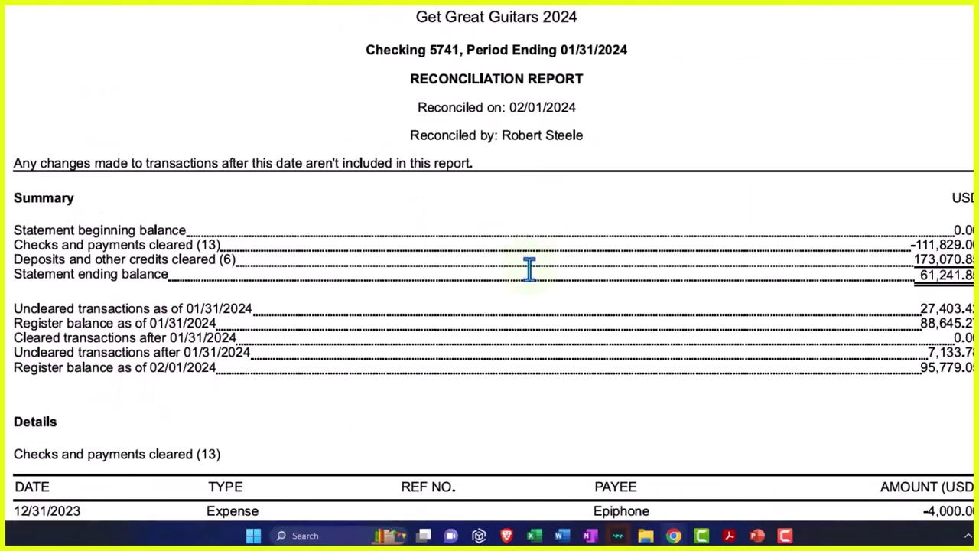
{"action": "scroll", "coordinate": [530, 268], "scroll_direction": "down", "scroll_amount": 7}
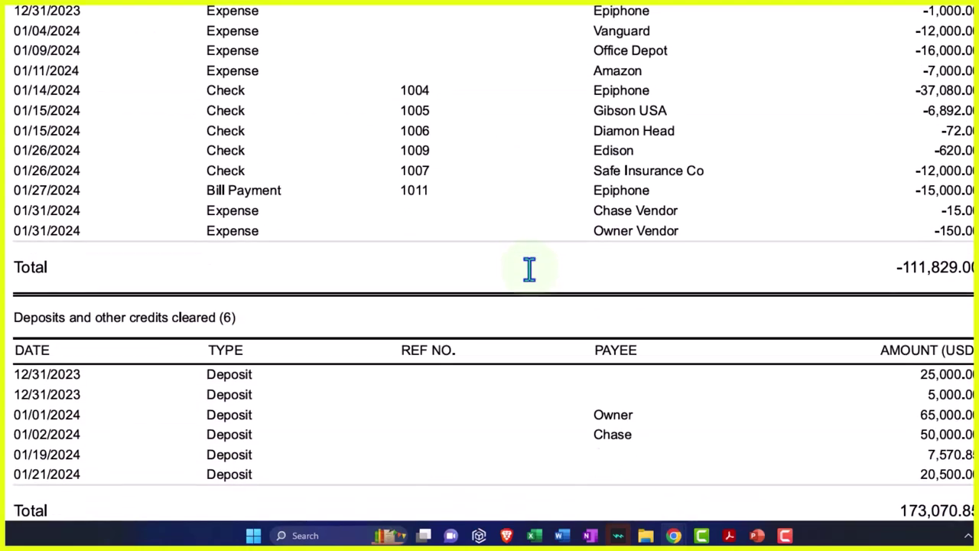
{"action": "scroll", "coordinate": [529, 268], "scroll_direction": "down", "scroll_amount": 6}
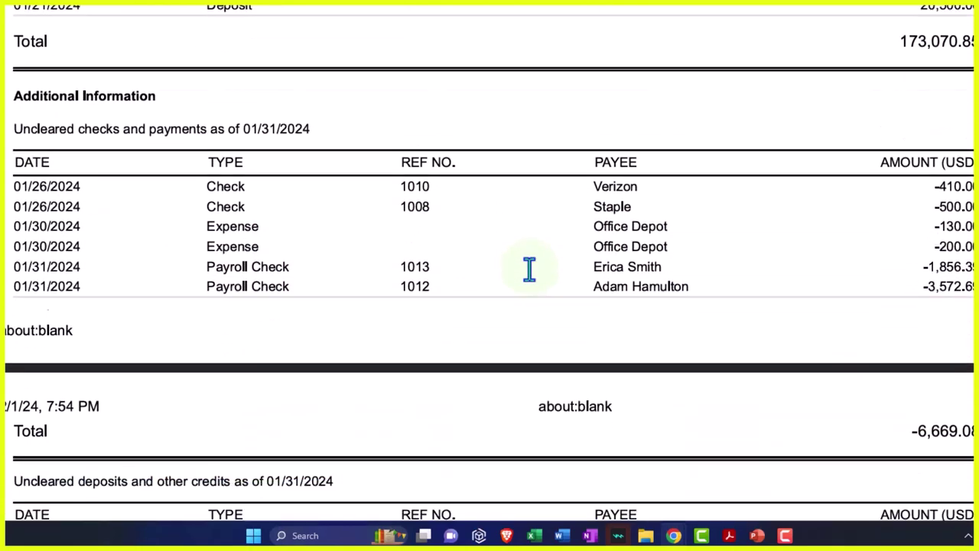
{"action": "scroll", "coordinate": [530, 268], "scroll_direction": "down", "scroll_amount": 1}
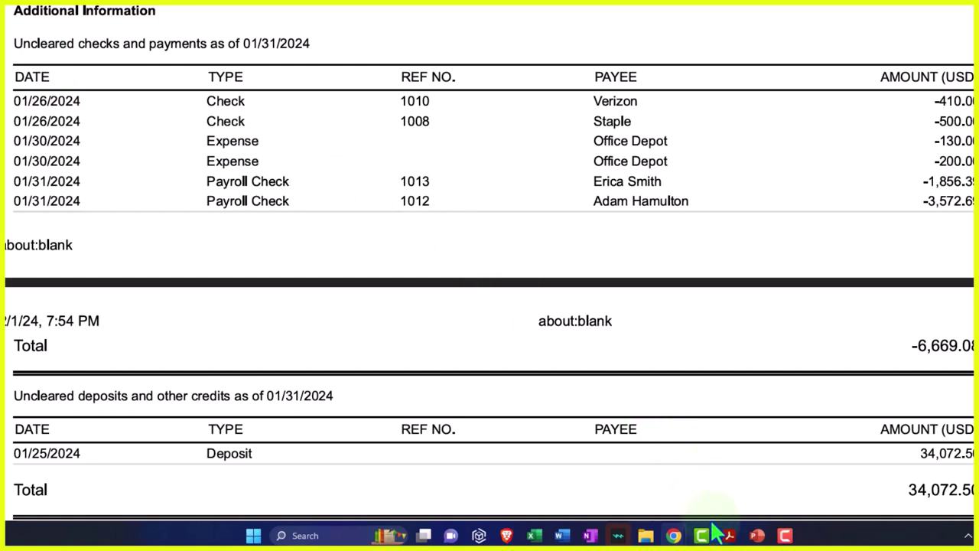
Switch to Adobe Acrobat and compare the January 31 balance in Bank Stmt Jan.pdf with the February 1 balance in Bank Stmt Feb.pdf.
{"action": "mouse_move", "coordinate": [729, 535]}
{"action": "left_click", "coordinate": [601, 490]}
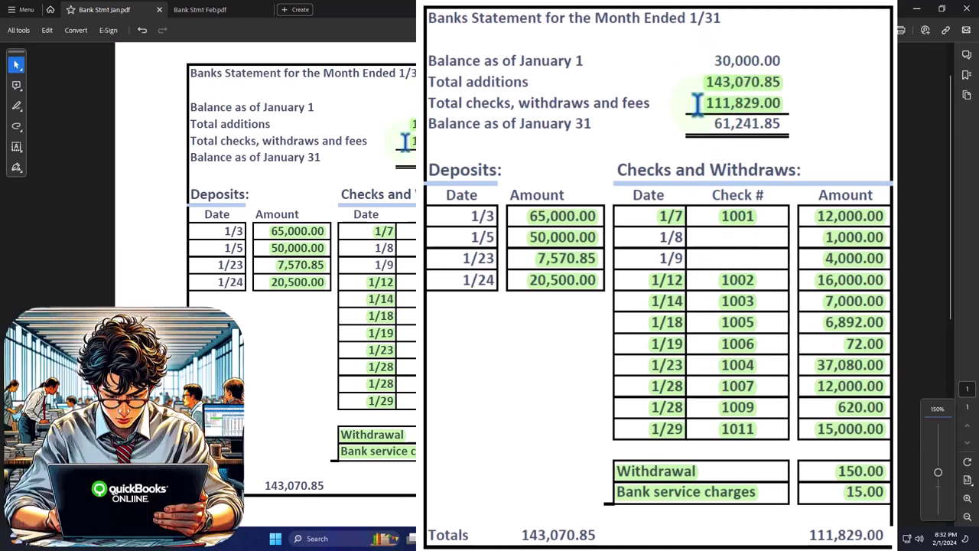
{"action": "left_click_drag", "start_coordinate": [704, 125], "coordinate": [810, 140]}
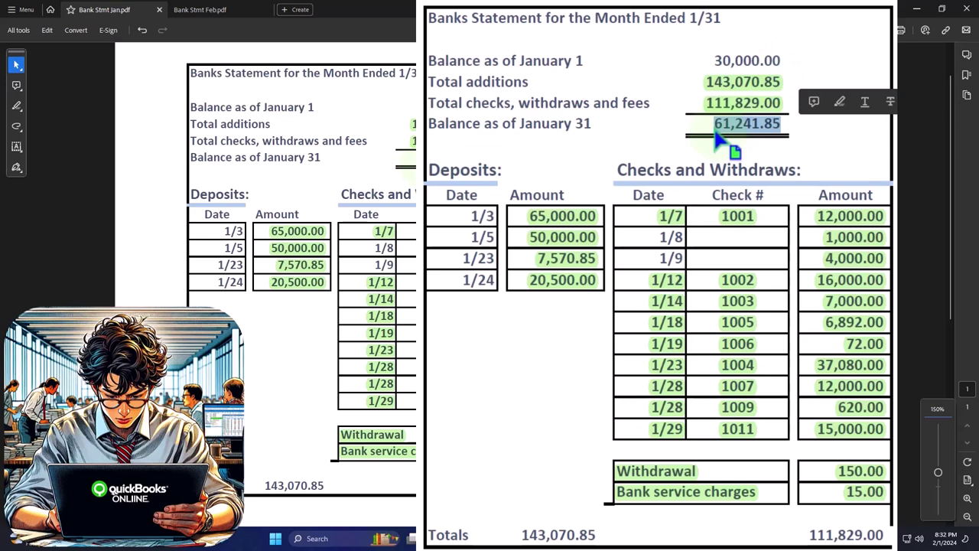
{"action": "left_click", "coordinate": [219, 13]}
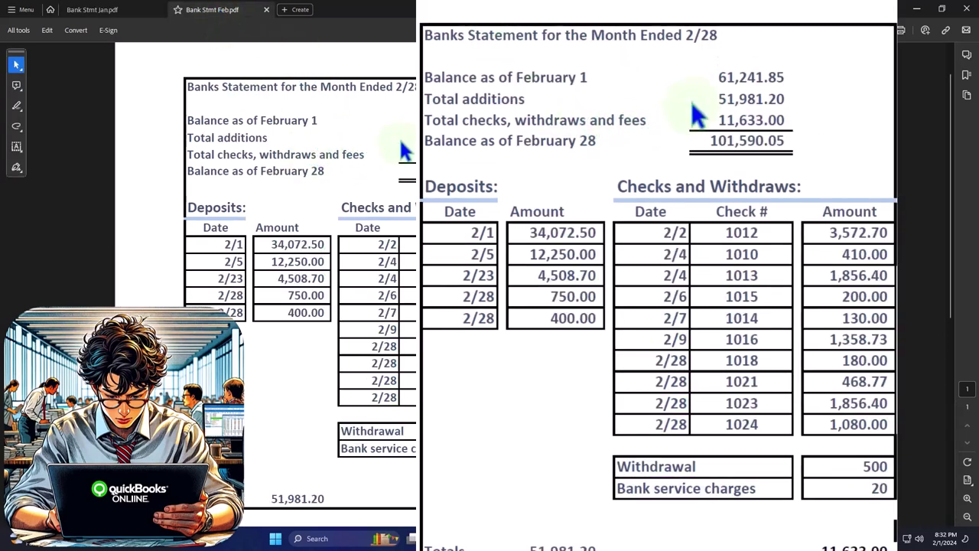
{"action": "left_click_drag", "start_coordinate": [716, 78], "coordinate": [783, 75]}
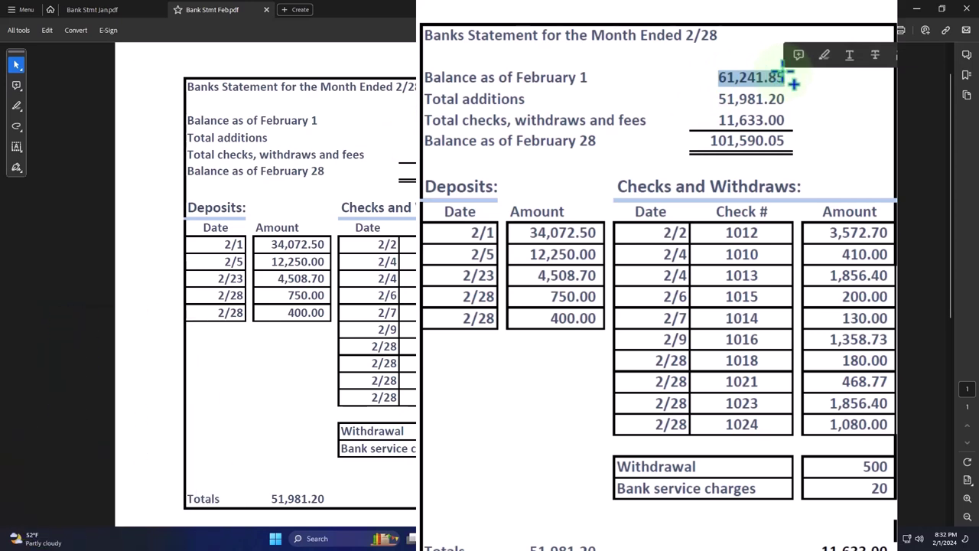
{"action": "left_click", "coordinate": [917, 9]}
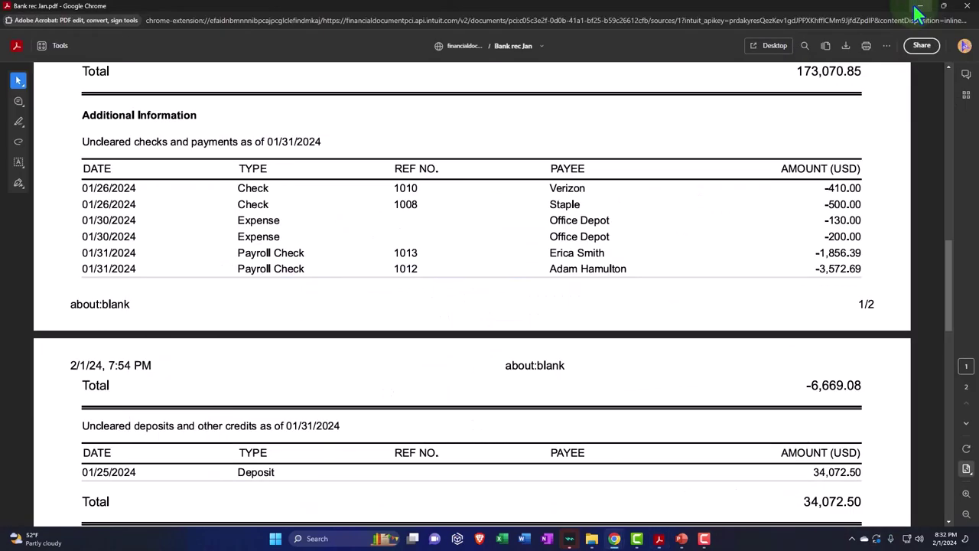
Review the summary of the January reconciliation report, and close both the report and the checking account's statement attachments.
{"action": "scroll", "coordinate": [712, 314], "scroll_direction": "up", "scroll_amount": 5}
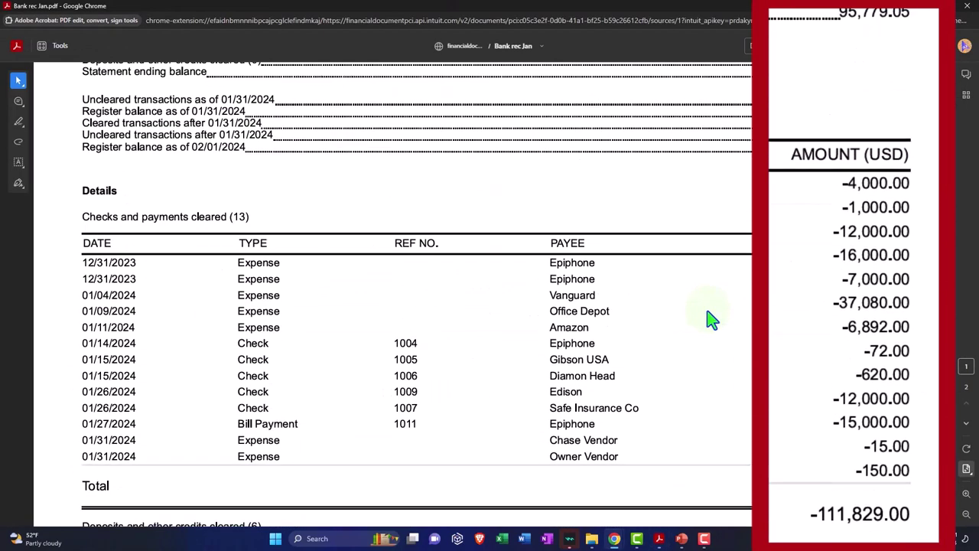
{"action": "scroll", "coordinate": [711, 319], "scroll_direction": "up", "scroll_amount": 8}
{"action": "scroll", "coordinate": [735, 325], "scroll_direction": "down", "scroll_amount": 3}
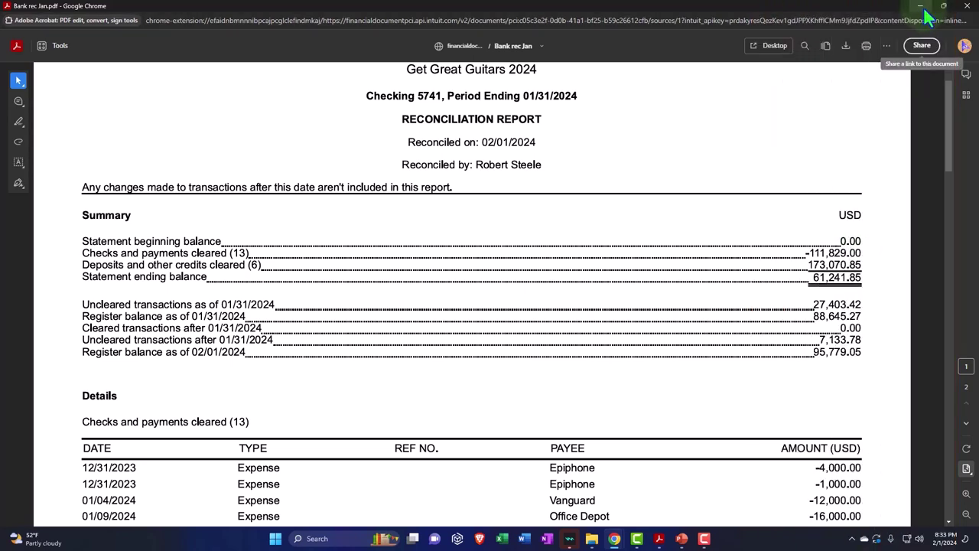
{"action": "left_click", "coordinate": [966, 6]}
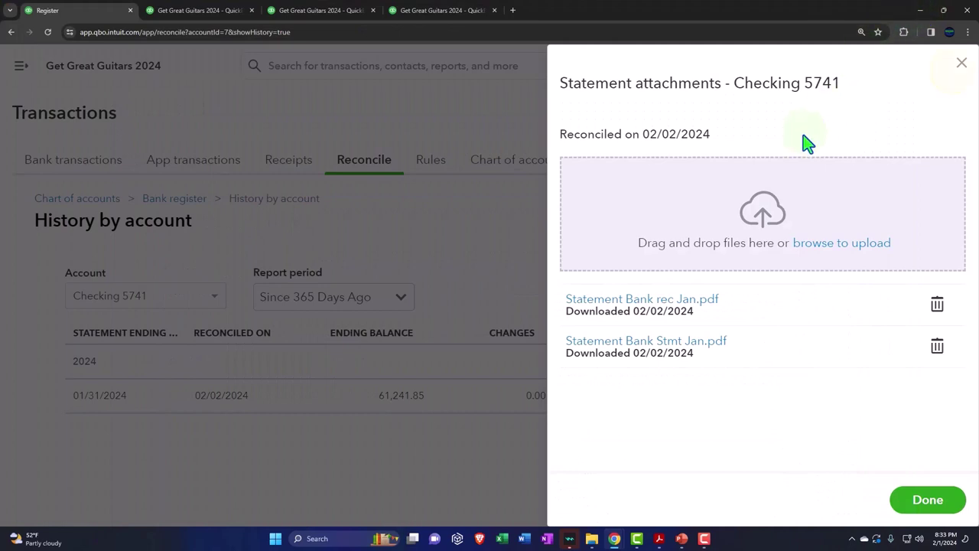
{"action": "left_click", "coordinate": [960, 68]}
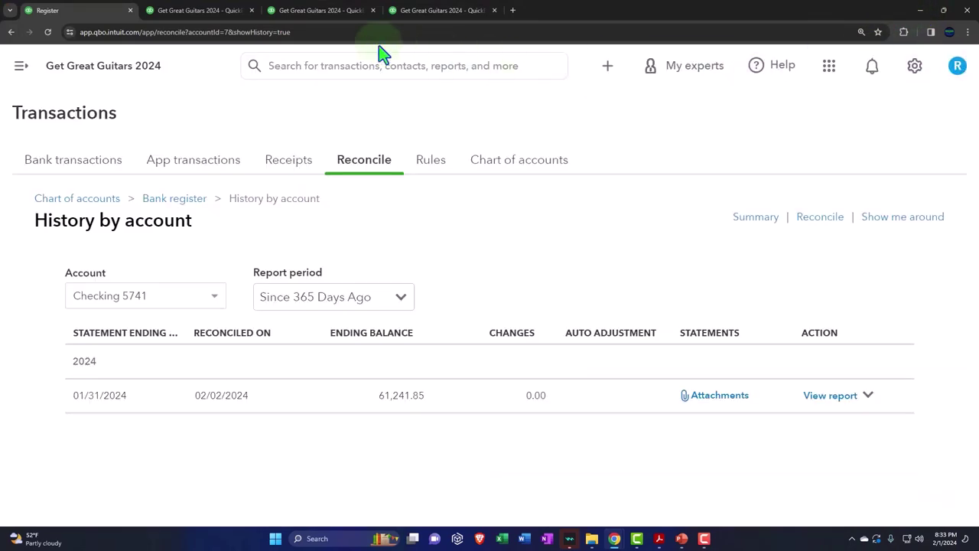
Check the checking account's monthly balances on the Balance Sheet and return to the Reconcile page to open the setup for Checking 5741.
{"action": "left_click", "coordinate": [220, 11]}
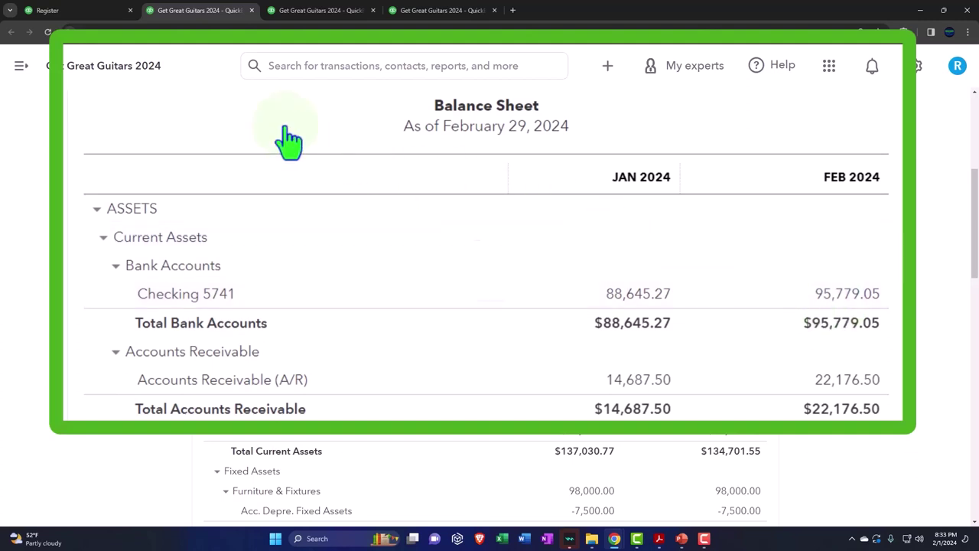
{"action": "left_click", "coordinate": [85, 12]}
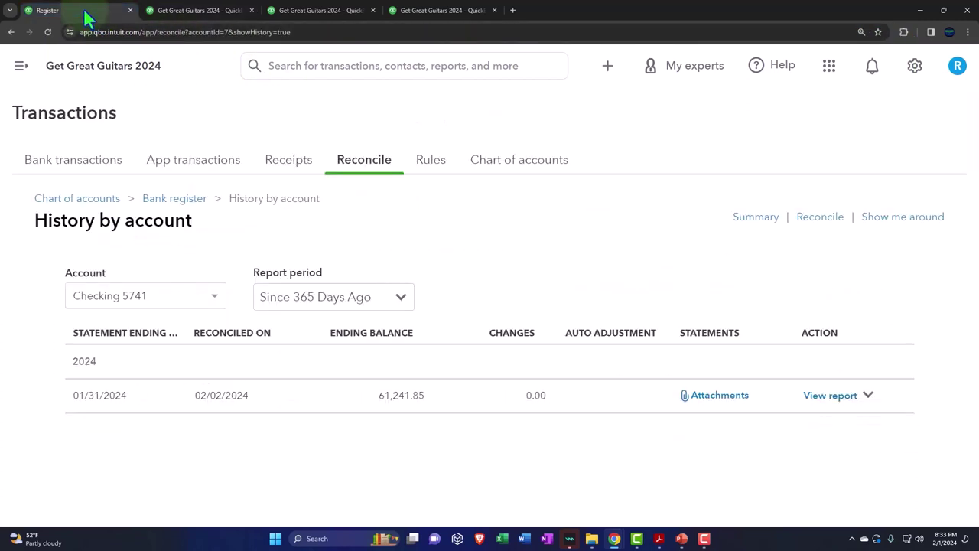
{"action": "left_click", "coordinate": [374, 170]}
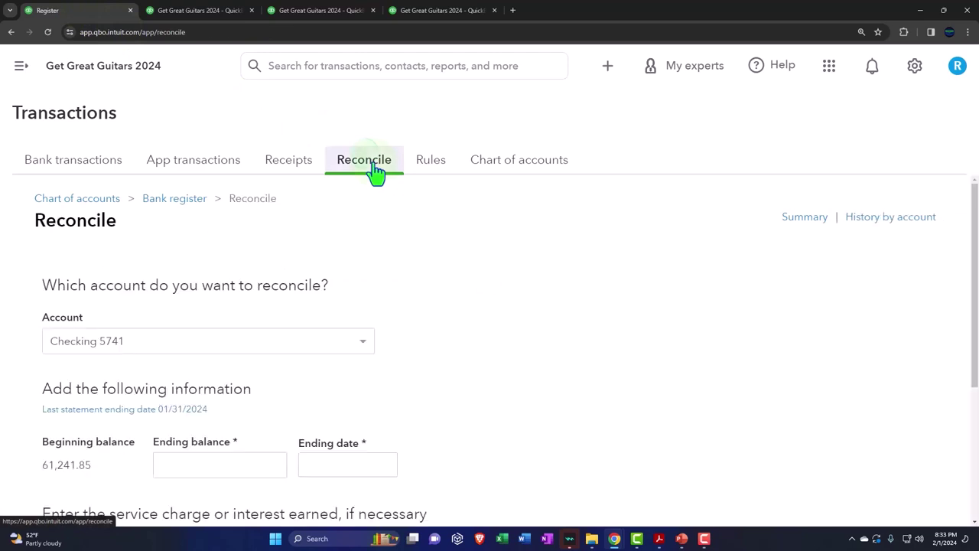
{"action": "scroll", "coordinate": [378, 306], "scroll_direction": "down", "scroll_amount": 2}
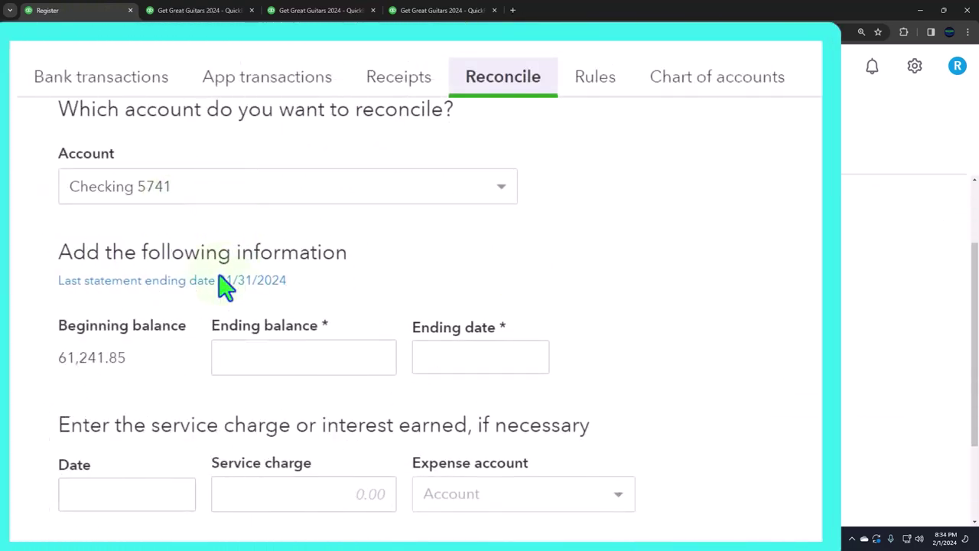
{"action": "scroll", "coordinate": [219, 284], "scroll_direction": "down", "scroll_amount": 2}
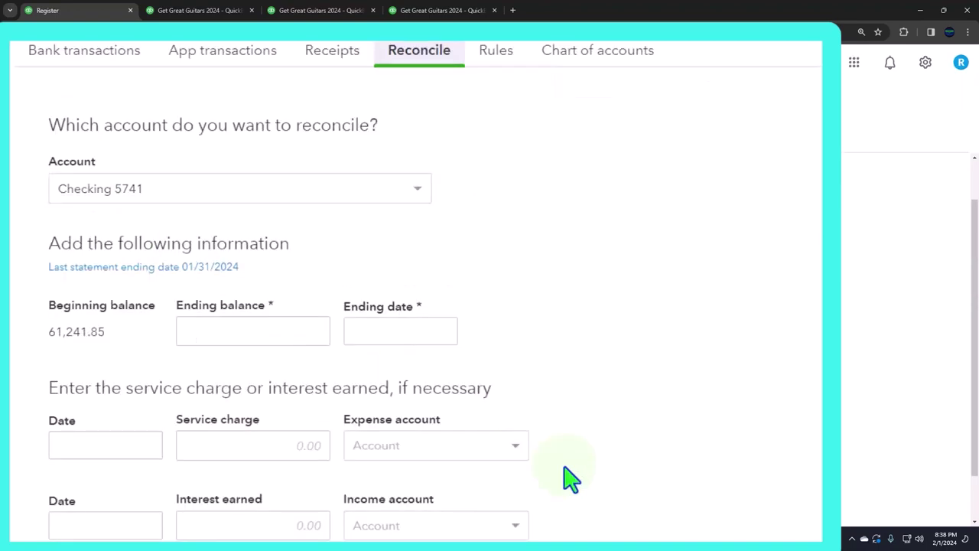
Enter the February 28 balance from Bank Stmt Feb.pdf, 101,590.05, as the ending balance of the checking reconciliation.
{"action": "key", "text": "ctrl+plus"}
{"action": "scroll", "coordinate": [535, 444], "scroll_direction": "down", "scroll_amount": 2}
{"action": "left_click", "coordinate": [280, 258]}
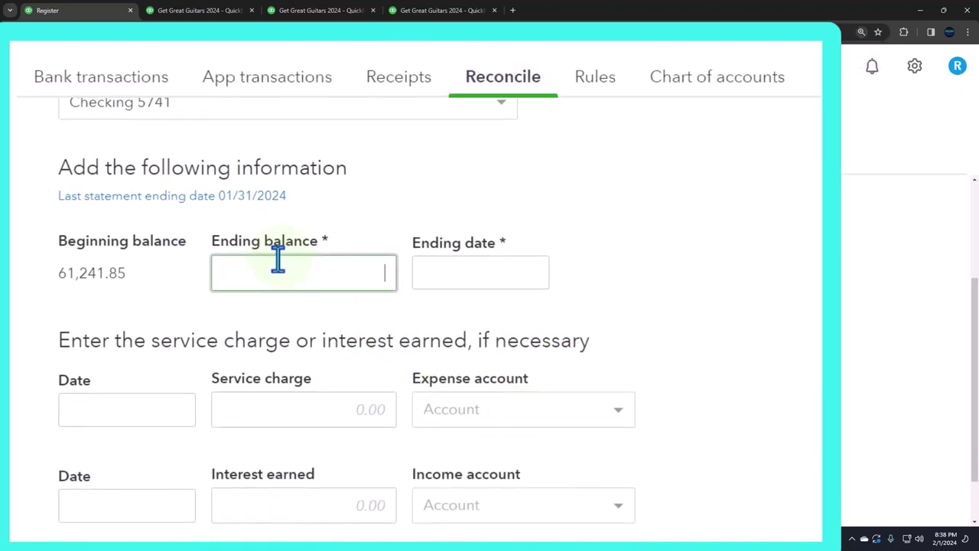
{"action": "scroll", "coordinate": [454, 344], "scroll_direction": "down", "scroll_amount": 1}
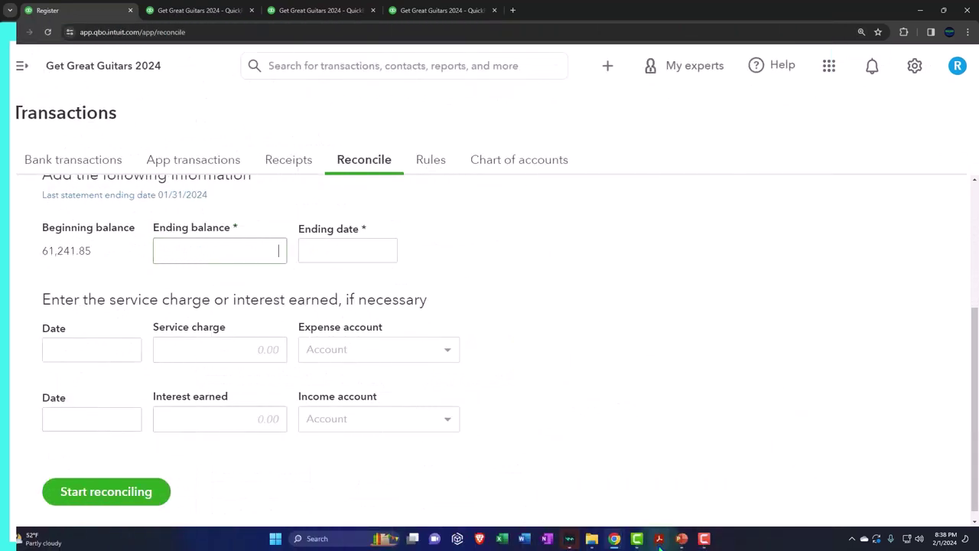
{"action": "mouse_move", "coordinate": [659, 538]}
{"action": "left_click", "coordinate": [696, 482]}
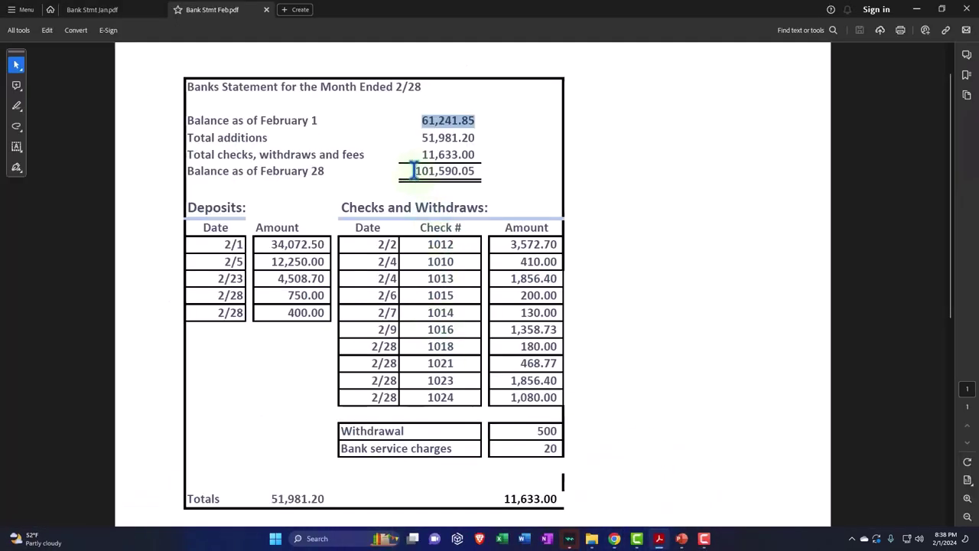
{"action": "left_click_drag", "start_coordinate": [410, 171], "coordinate": [481, 164]}
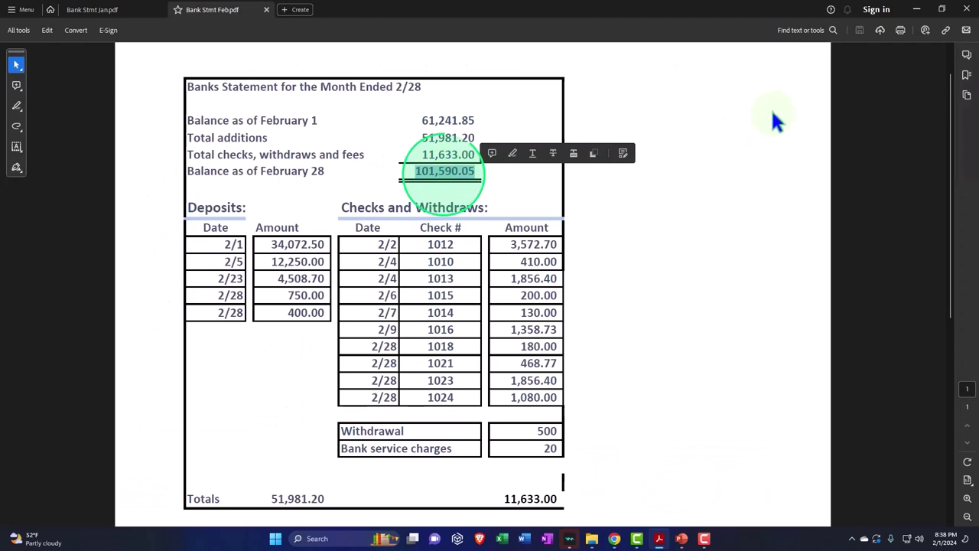
{"action": "left_click", "coordinate": [917, 9]}
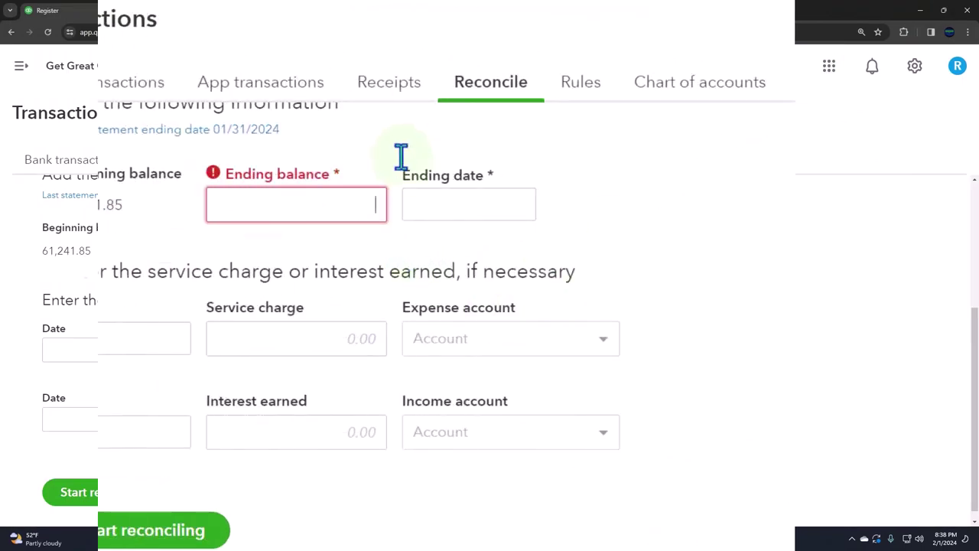
{"action": "type", "text": "1"}
{"action": "type", "text": "01,590.0"}
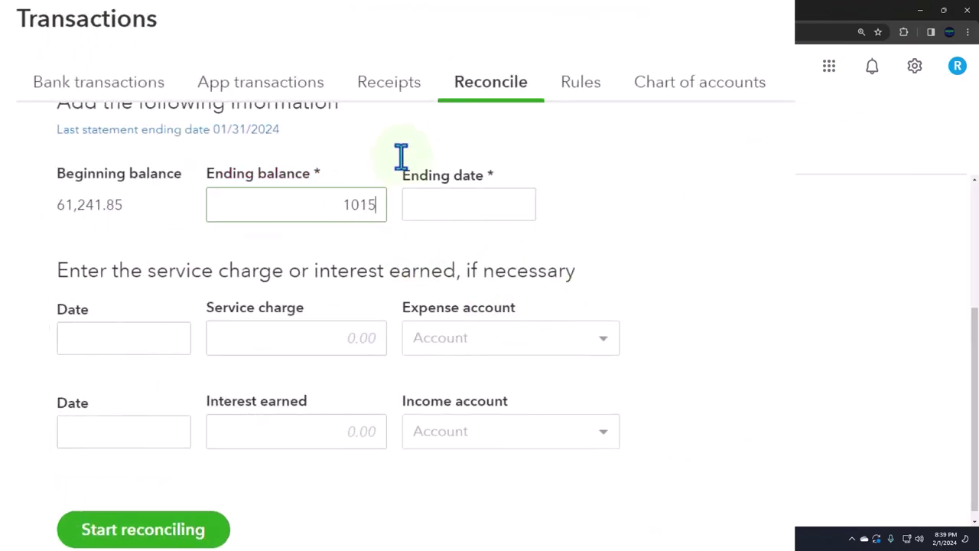
{"action": "type", "text": "5"}
{"action": "key", "text": "Tab"}
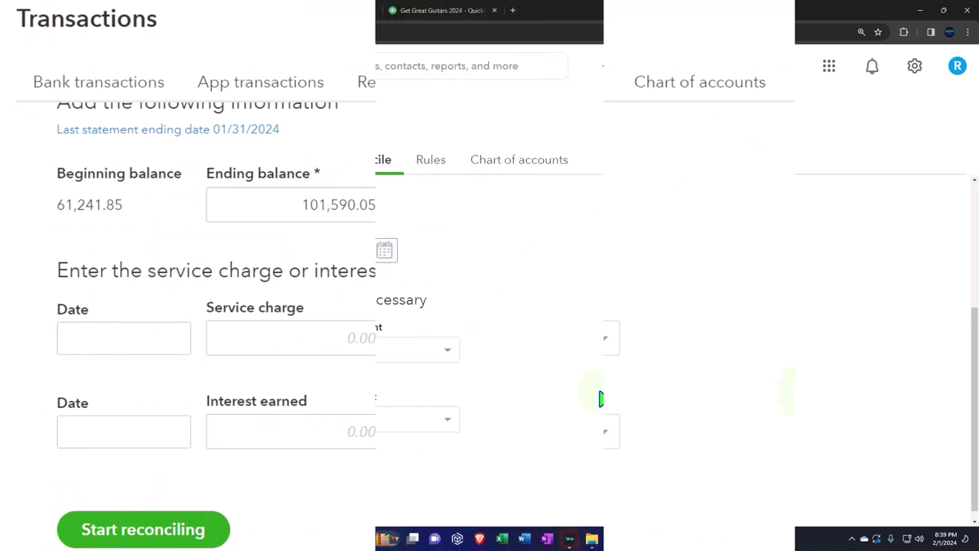
Check the period of the February bank statement, set the reconciliation's ending date to 02/29/2024, and start reconciling.
{"action": "mouse_move", "coordinate": [659, 539]}
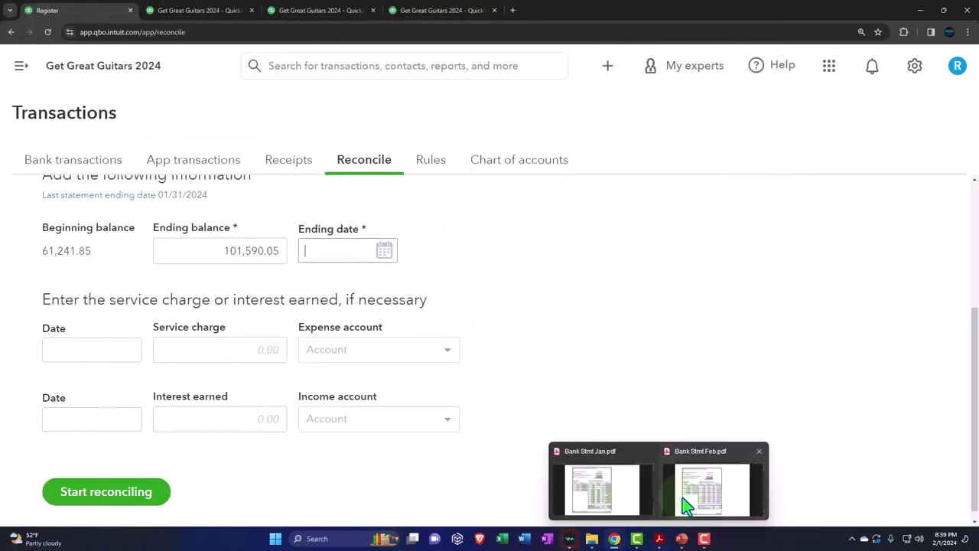
{"action": "left_click", "coordinate": [704, 489]}
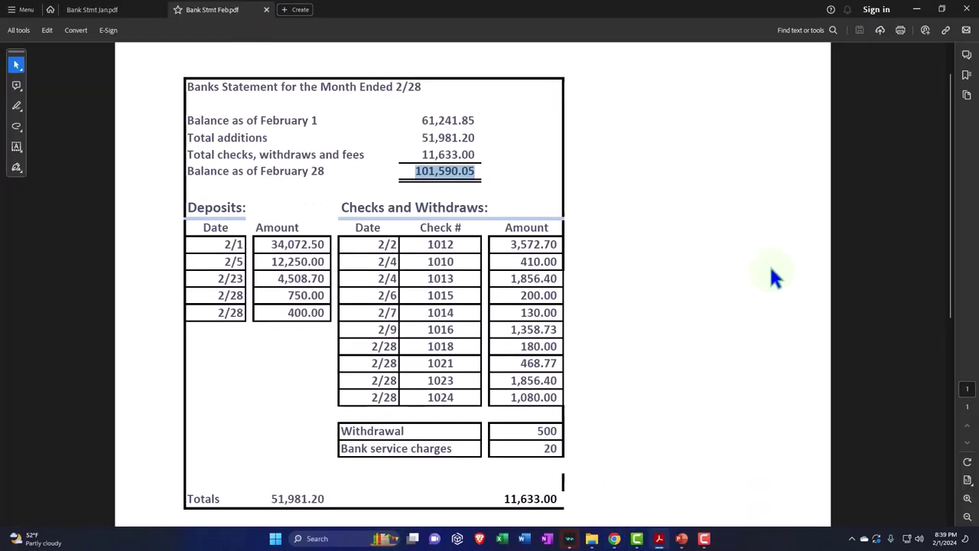
{"action": "left_click", "coordinate": [920, 10]}
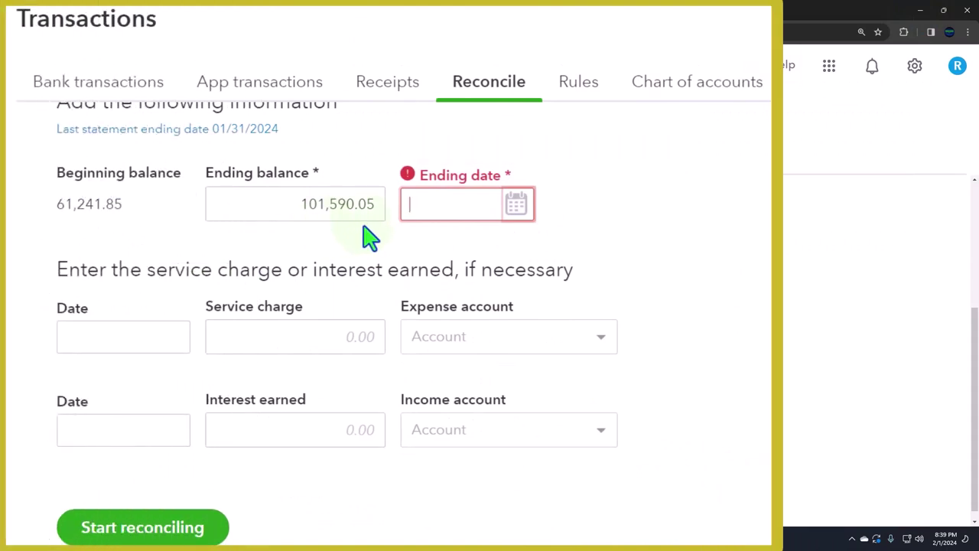
{"action": "left_click", "coordinate": [516, 203]}
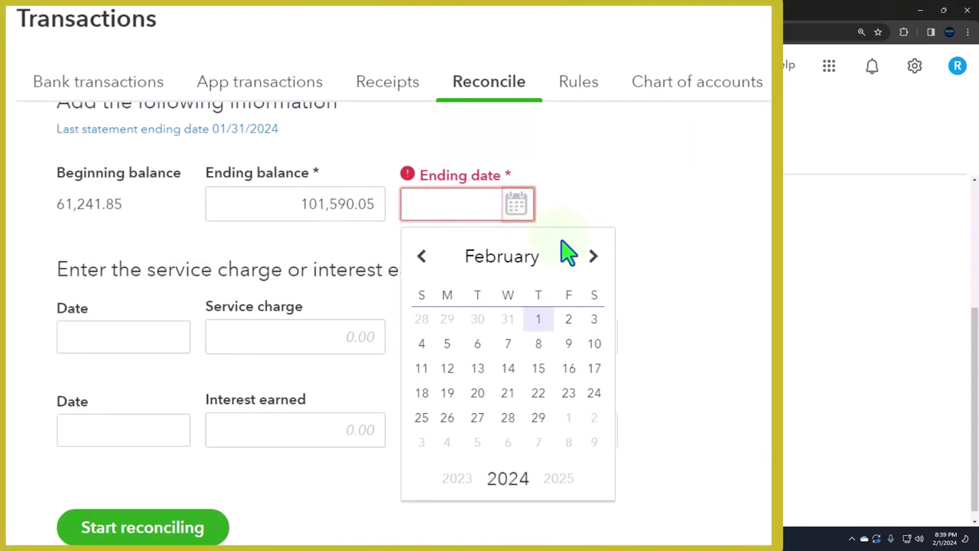
{"action": "left_click", "coordinate": [539, 417]}
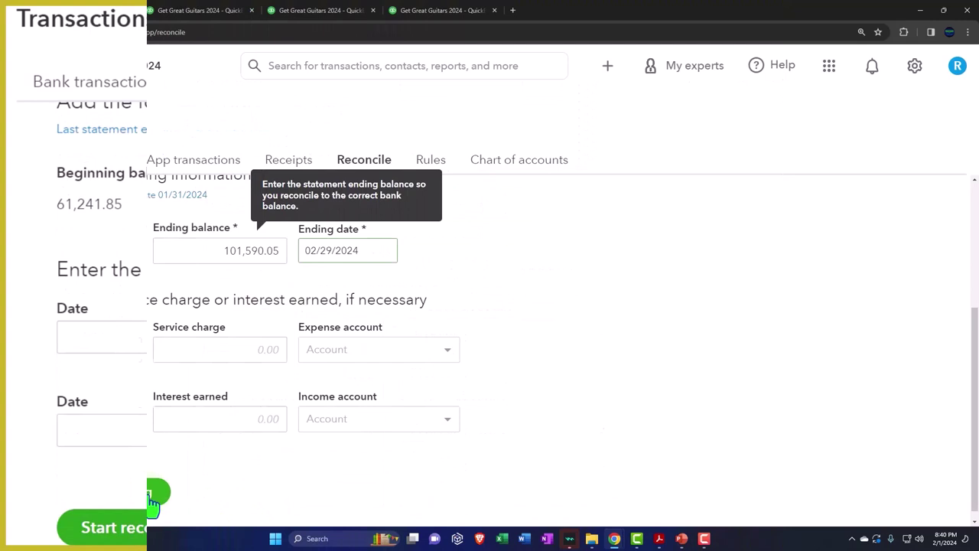
{"action": "left_click", "coordinate": [142, 527]}
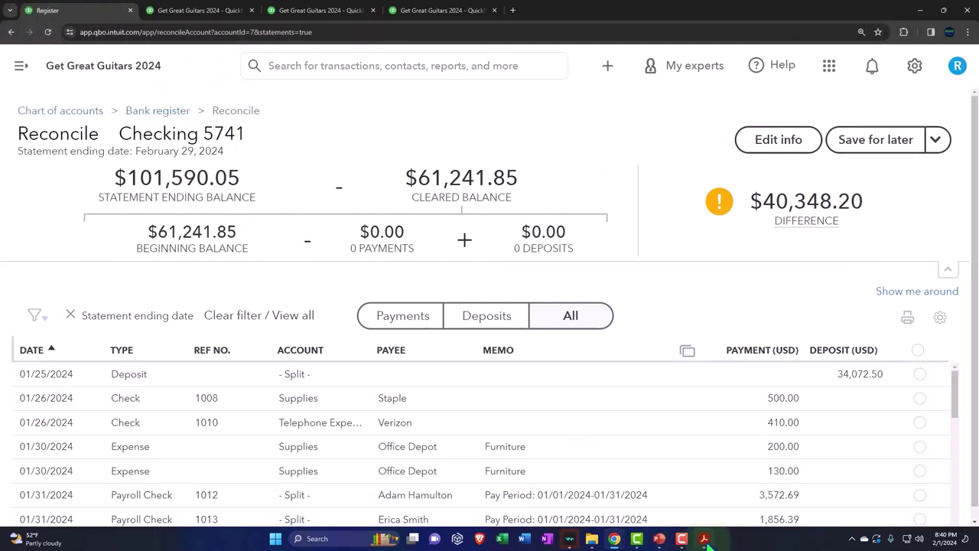
Highlight the February 1 balance in Bank Stmt Feb.pdf.
{"action": "left_click", "coordinate": [666, 490]}
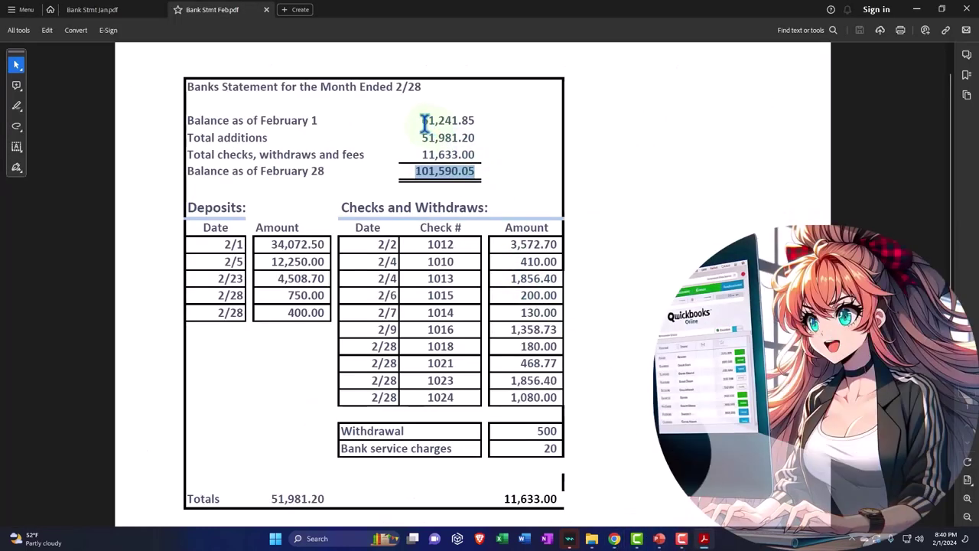
{"action": "left_click_drag", "start_coordinate": [424, 121], "coordinate": [482, 119]}
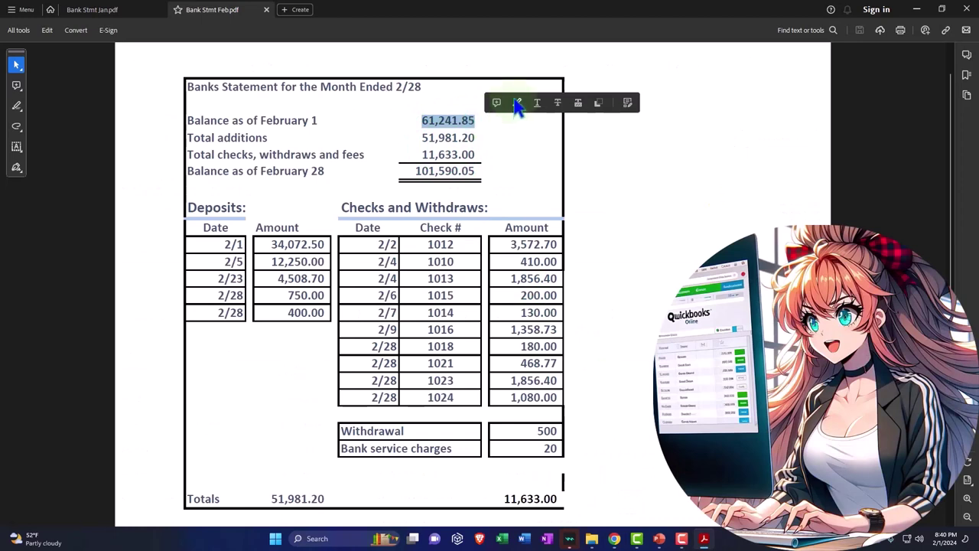
{"action": "left_click", "coordinate": [517, 103]}
Return to the Checking 5741 reconciliation and mark the 01/25/2024 deposit of 34,072.50 as cleared.
{"action": "scroll", "coordinate": [531, 182], "scroll_direction": "up", "scroll_amount": 1}
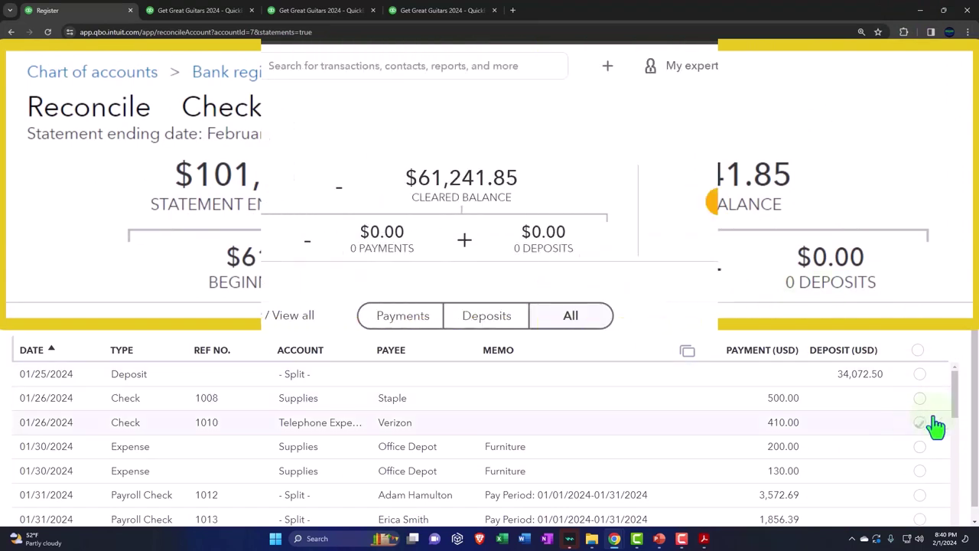
{"action": "left_click", "coordinate": [919, 374]}
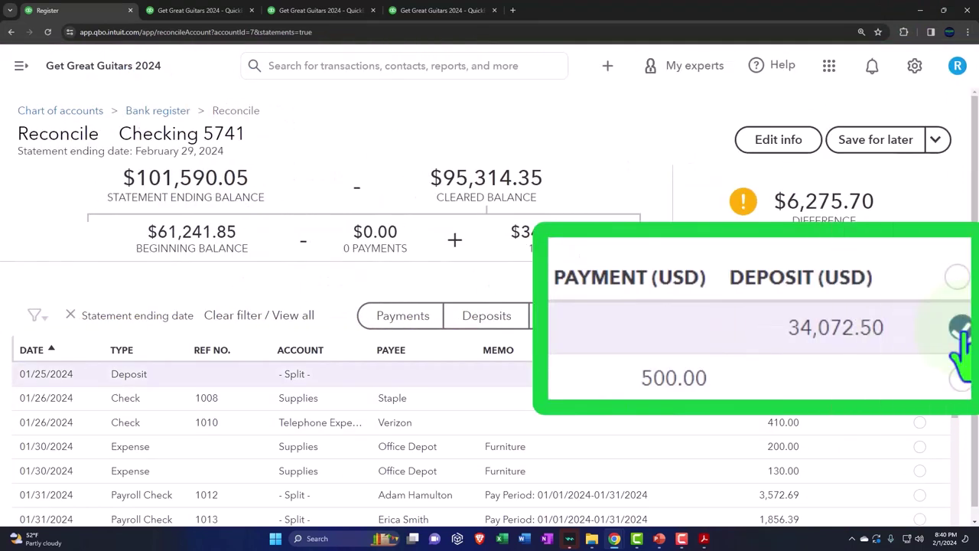